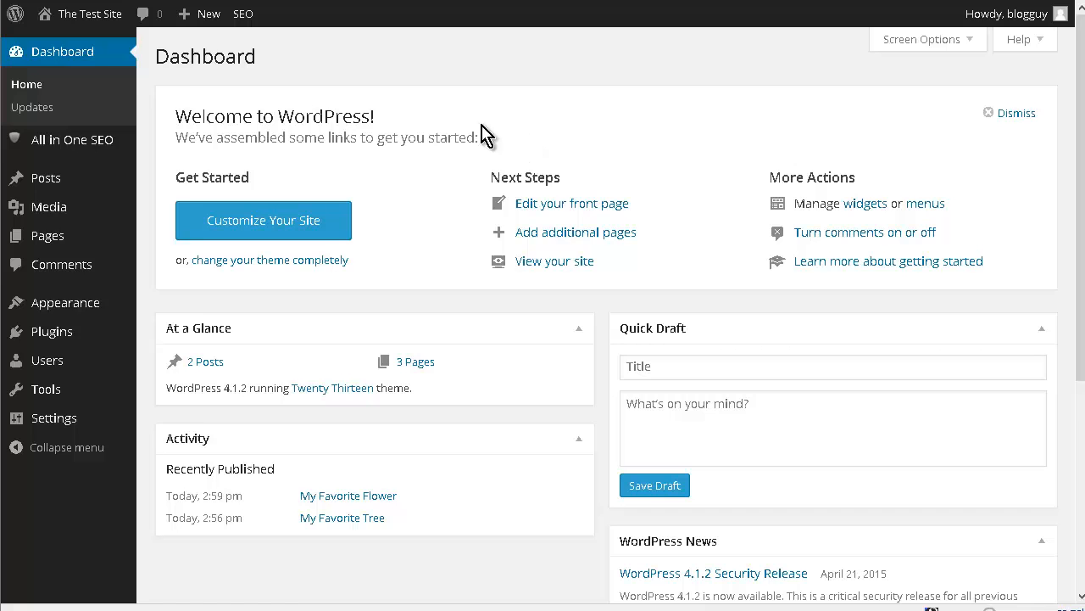
# Open the public view of The Test Site and look over the front page's content and sidebar navigation.
pyautogui.moveTo(36, 24)
pyautogui.click(66, 52)
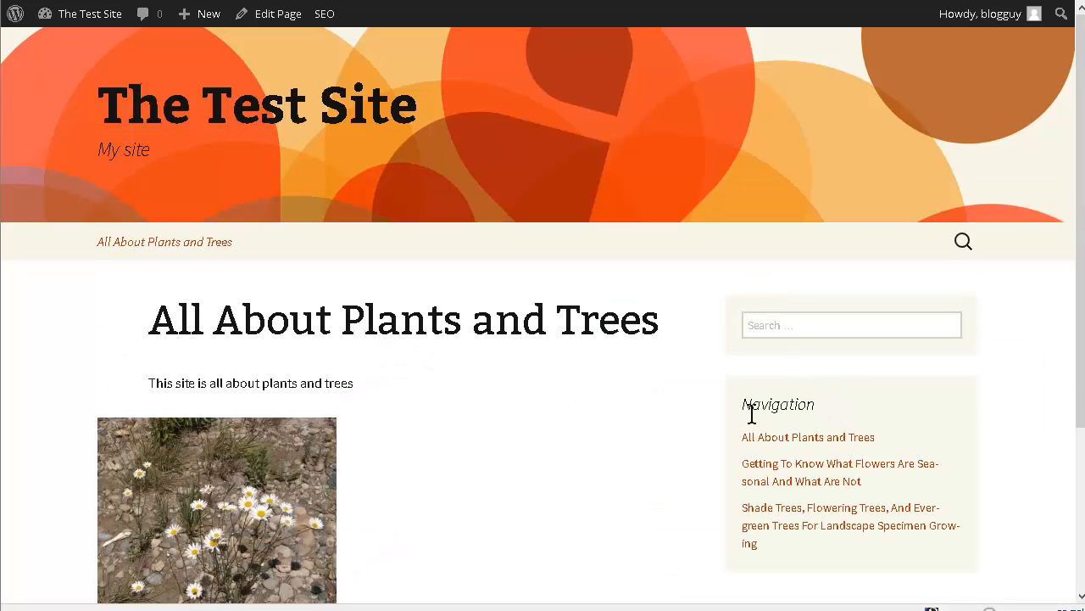
pyautogui.scroll(-1, 661, 366)
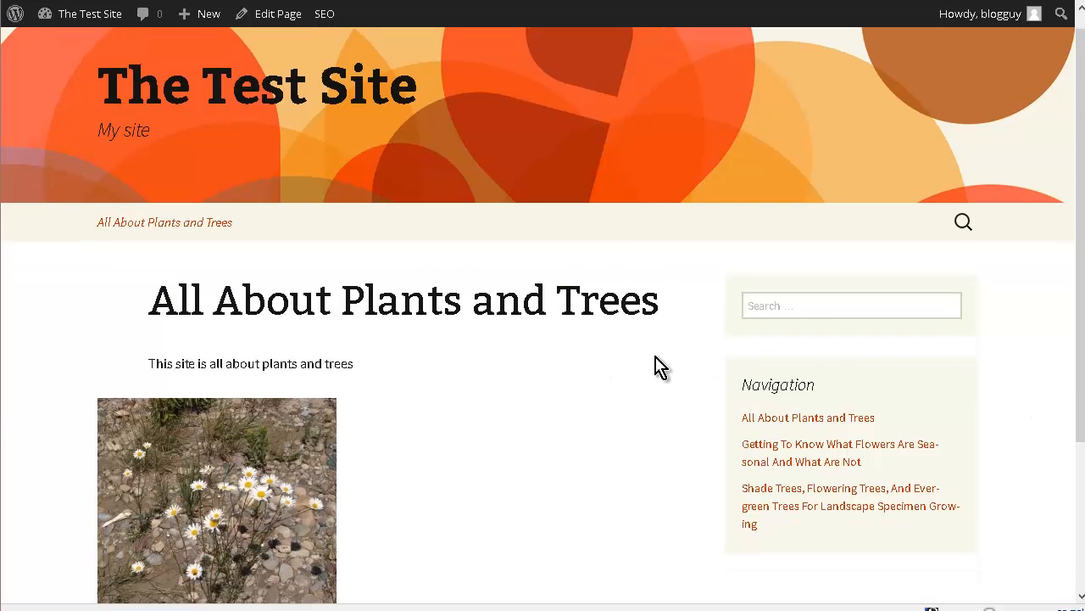
pyautogui.scroll(-3, 655, 357)
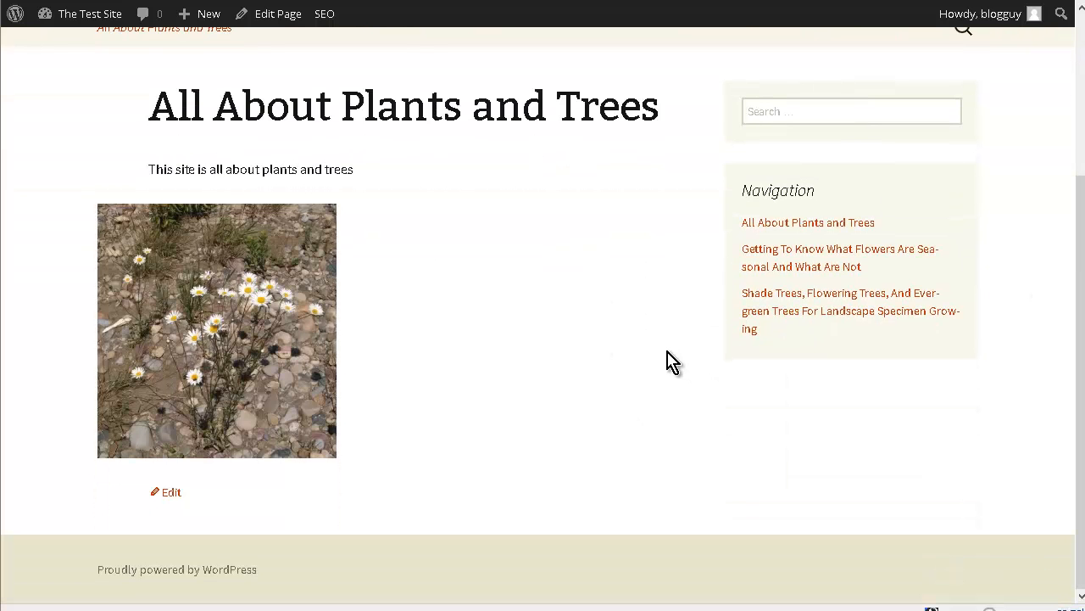
pyautogui.scroll(3, 763, 322)
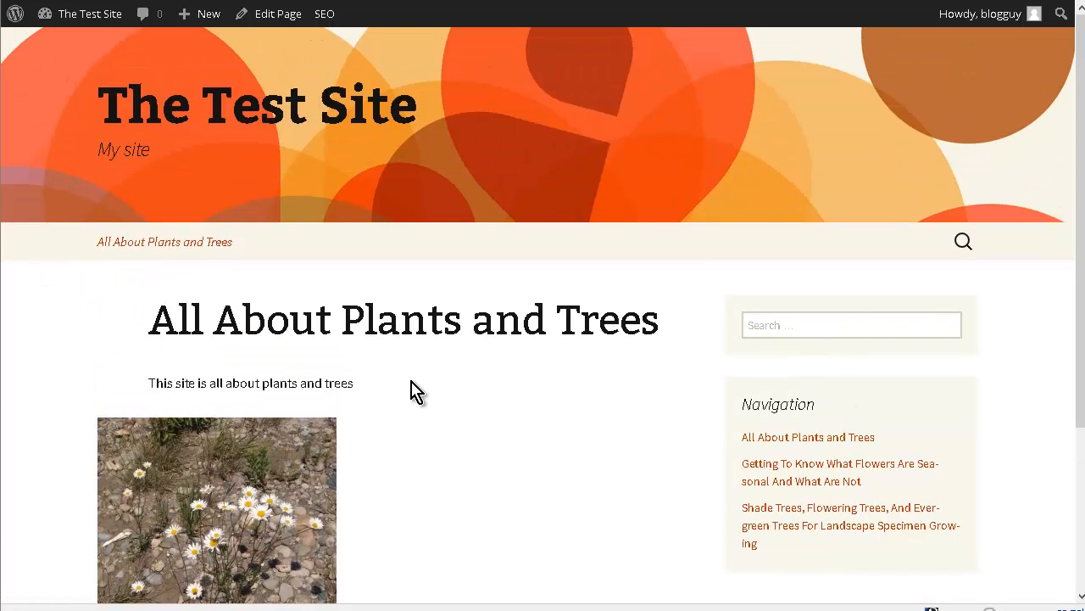
pyautogui.scroll(-3, 455, 385)
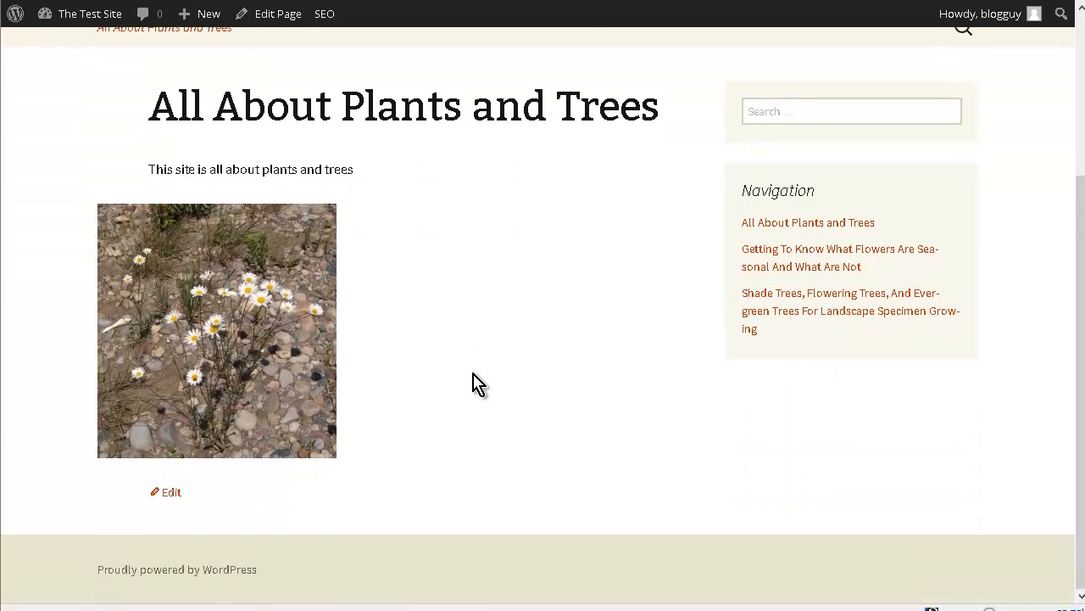
pyautogui.scroll(3, 536, 417)
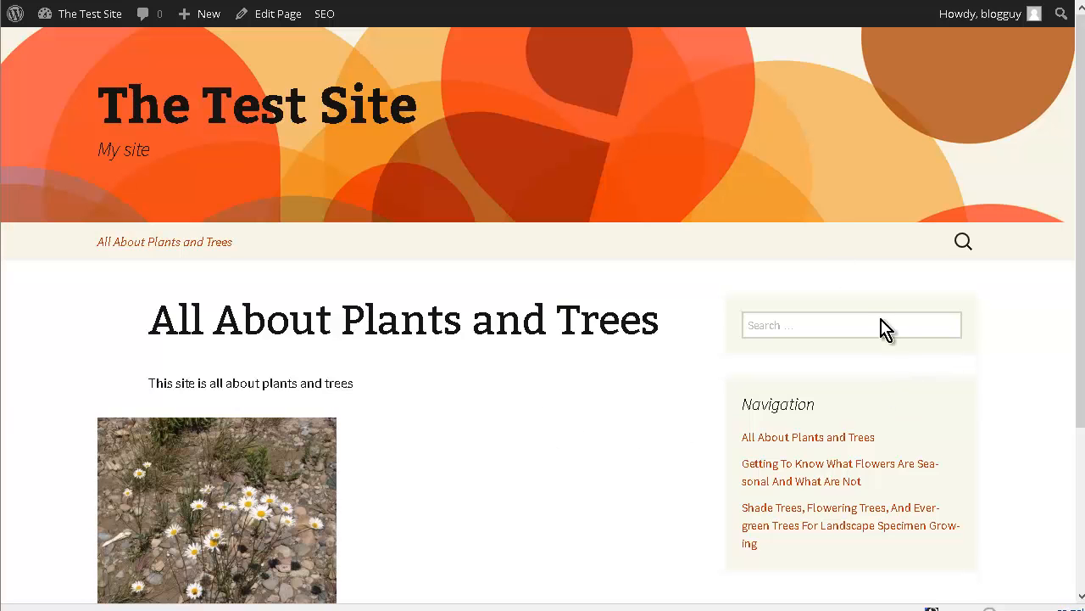
# Return to the dashboard and add a new page titled "Get This Now".
pyautogui.moveTo(76, 23)
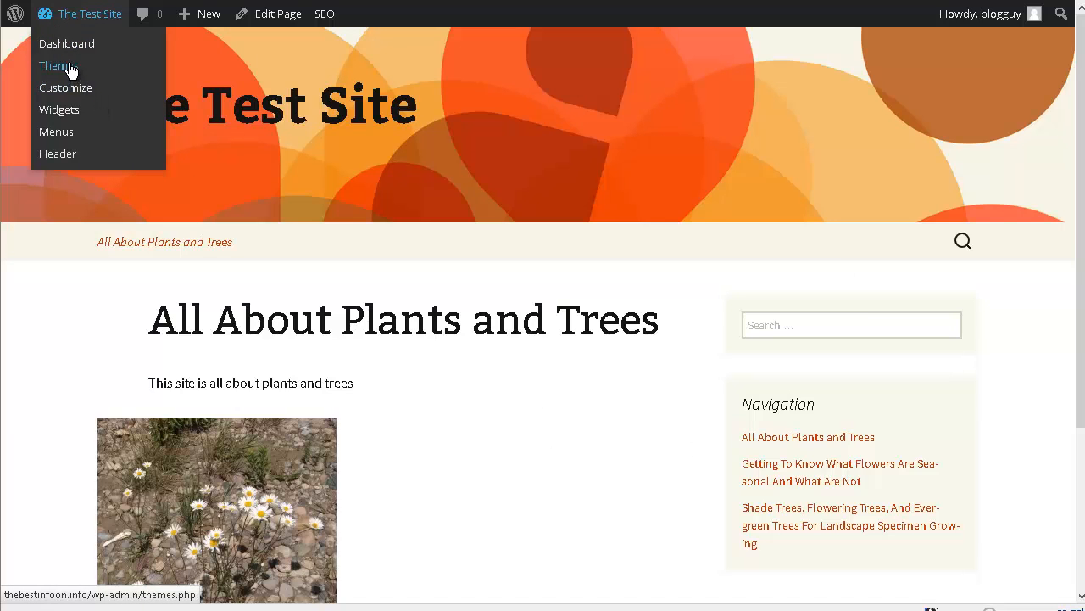
pyautogui.click(127, 85)
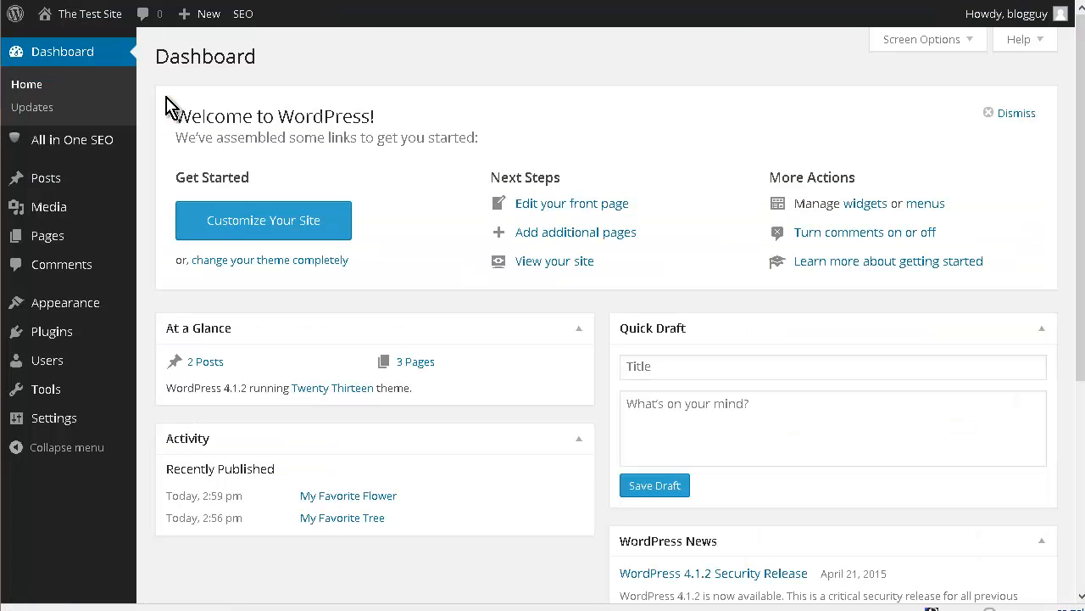
pyautogui.moveTo(63, 242)
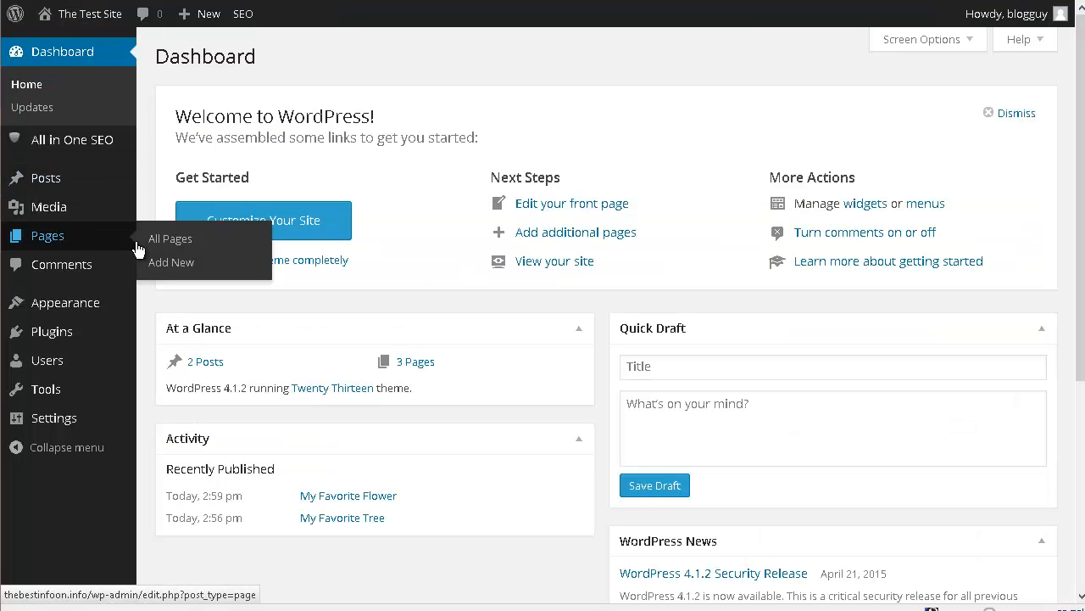
pyautogui.click(169, 246)
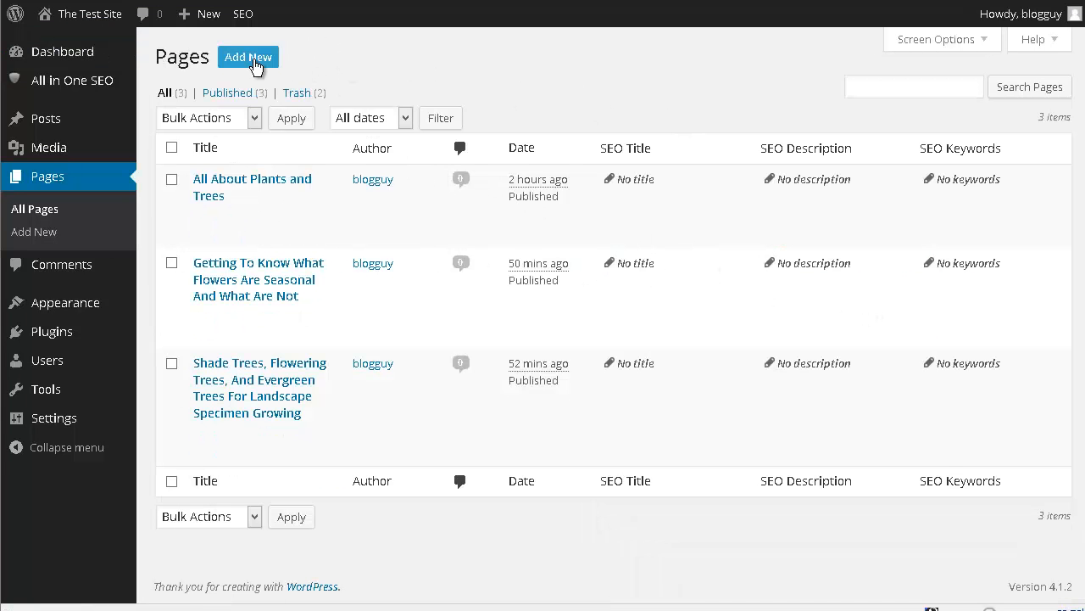
pyautogui.click(247, 57)
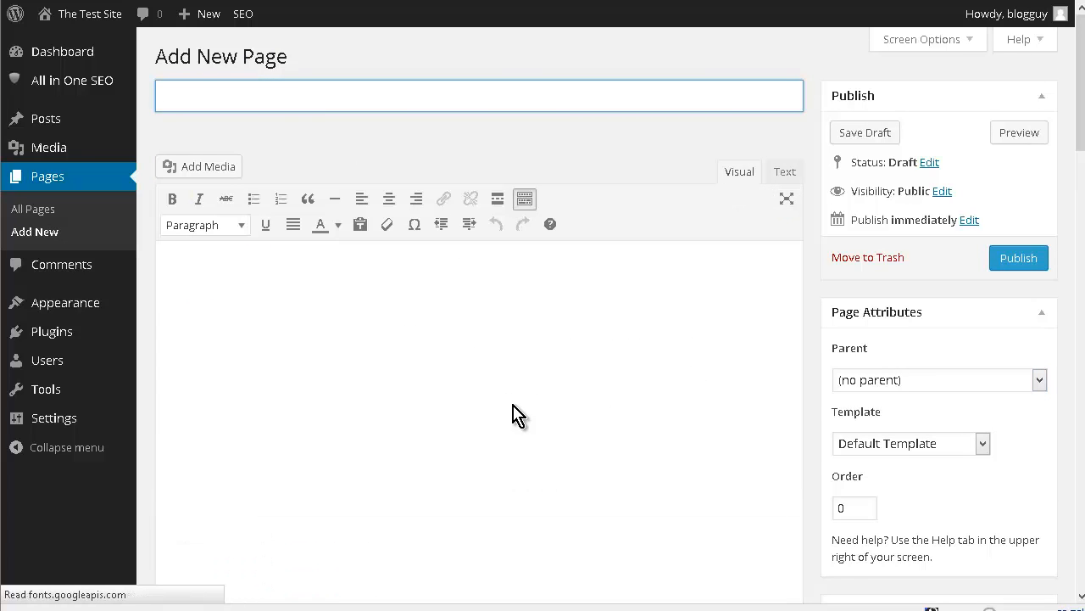
pyautogui.write('Get Thi')
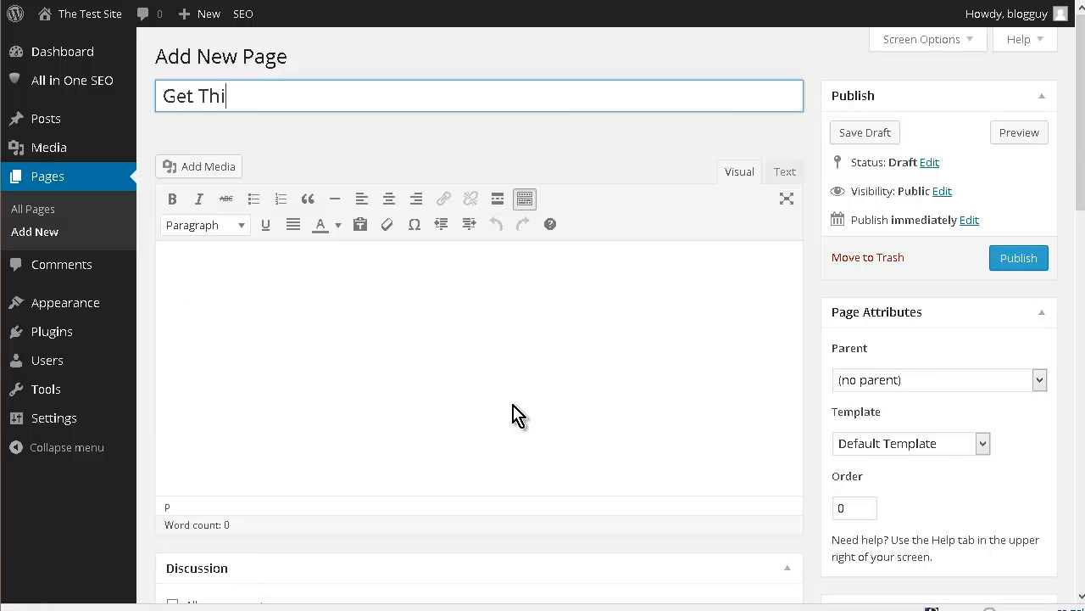
pyautogui.write('s Now')
# Insert the Wild-Daisies.jpg image from the media library into the page body and align it left.
pyautogui.click(338, 291)
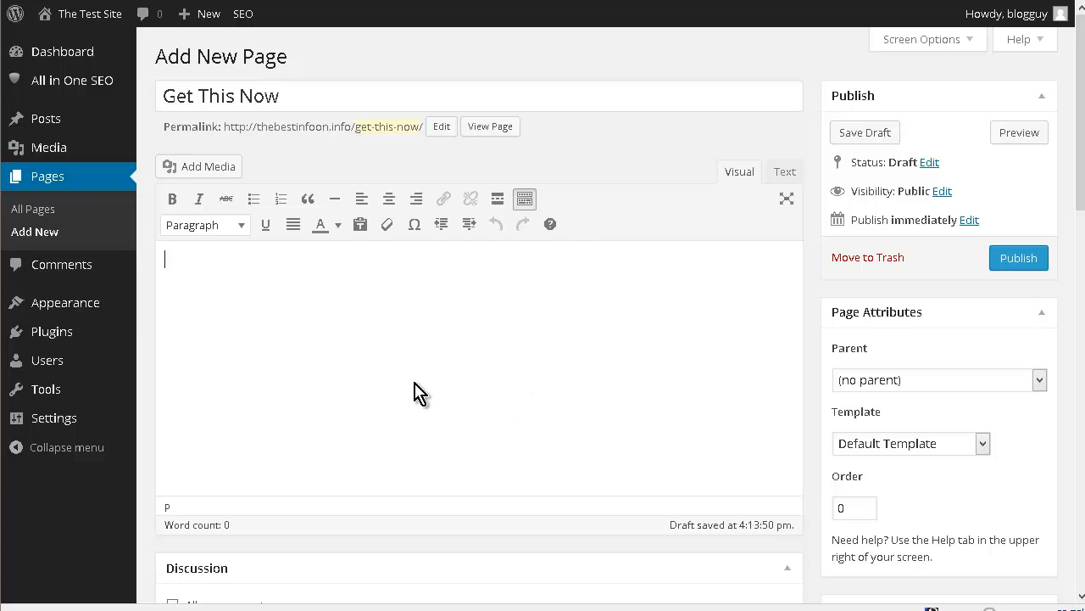
pyautogui.click(203, 173)
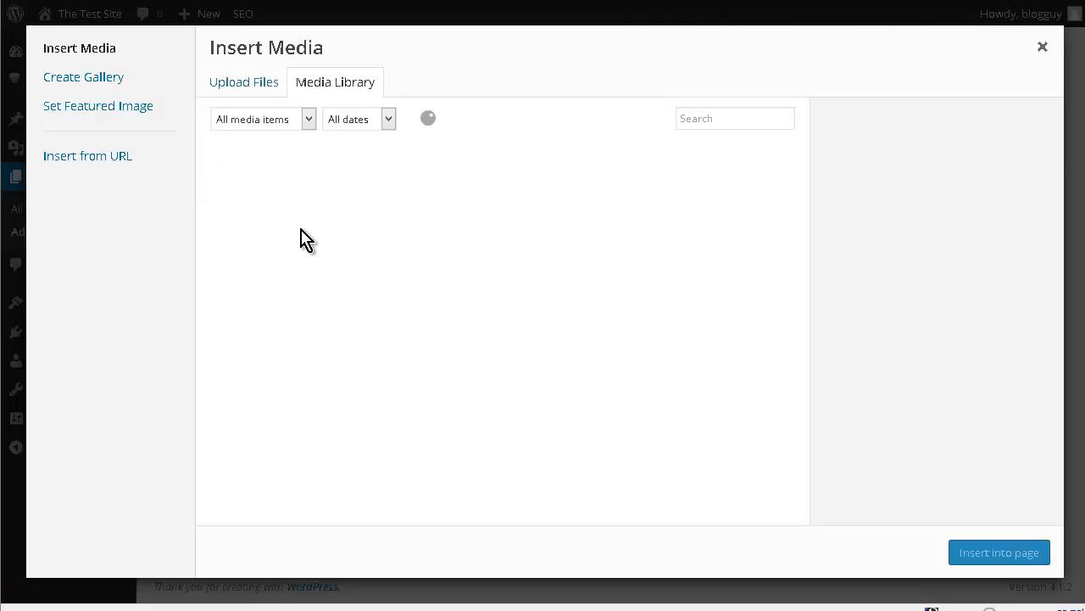
pyautogui.click(244, 201)
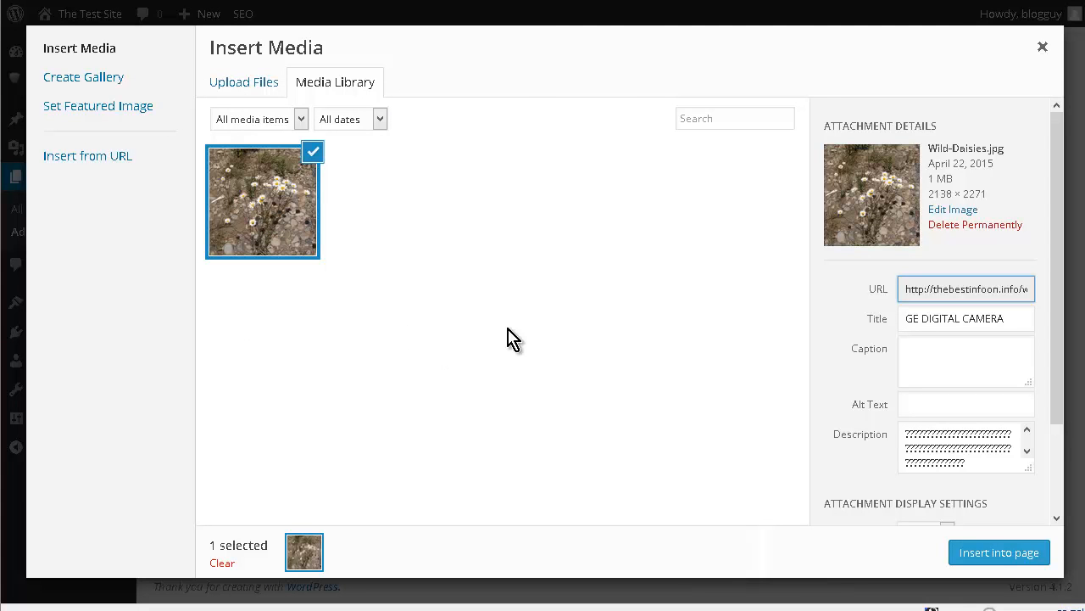
pyautogui.click(1009, 555)
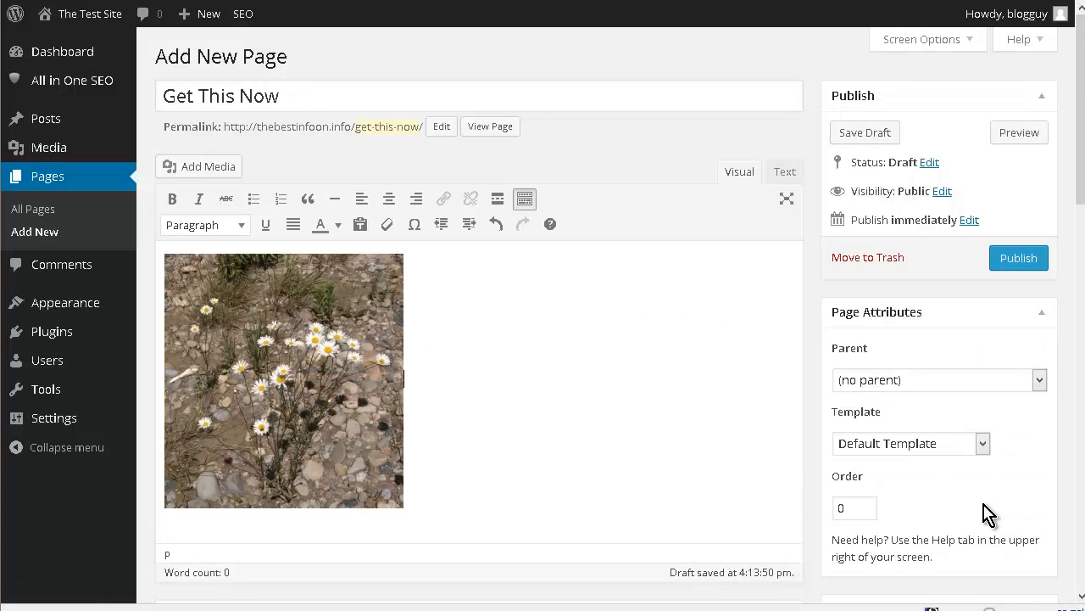
pyautogui.click(307, 383)
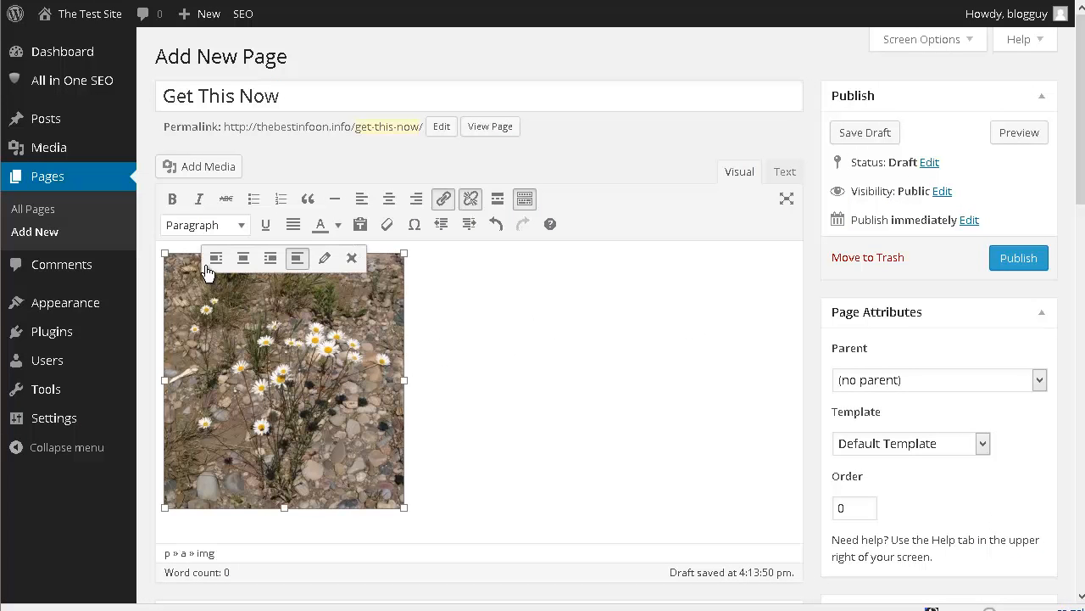
pyautogui.click(215, 260)
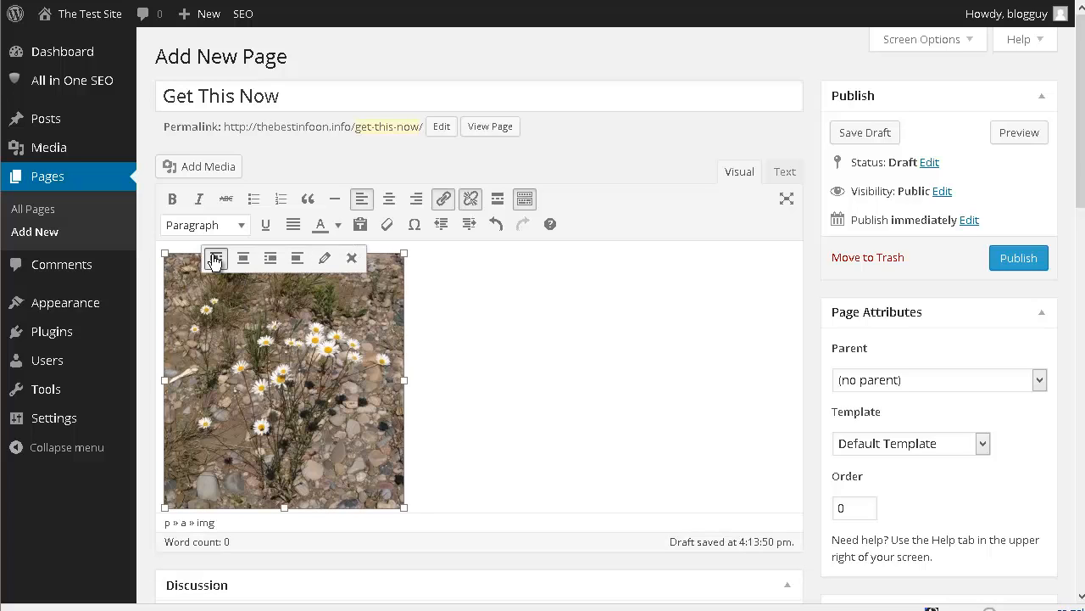
# Add the text "New and Improved!" beside the daisies image and select it.
pyautogui.click(451, 268)
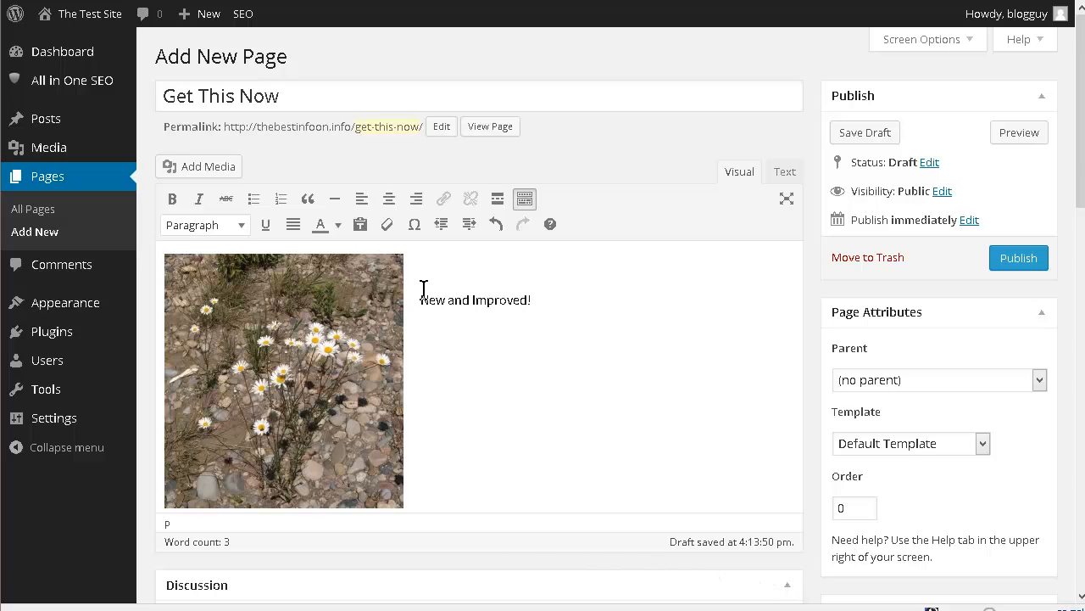
pyautogui.moveTo(419, 299); pyautogui.dragTo(590, 330)
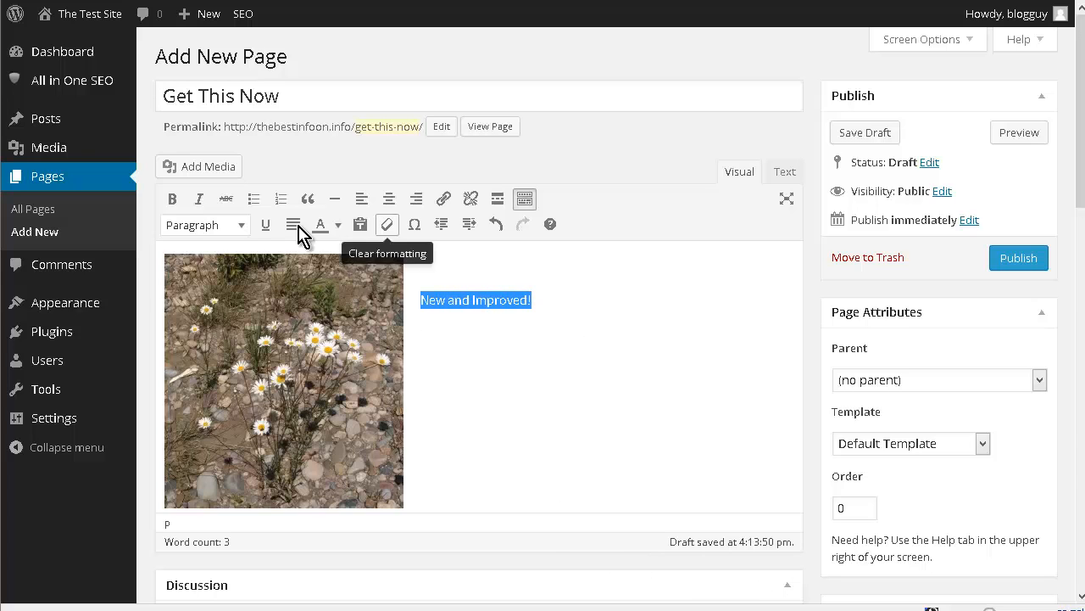
# Try the Heading 1 and Heading 3 styles on the "New and Improved!" text.
pyautogui.click(244, 225)
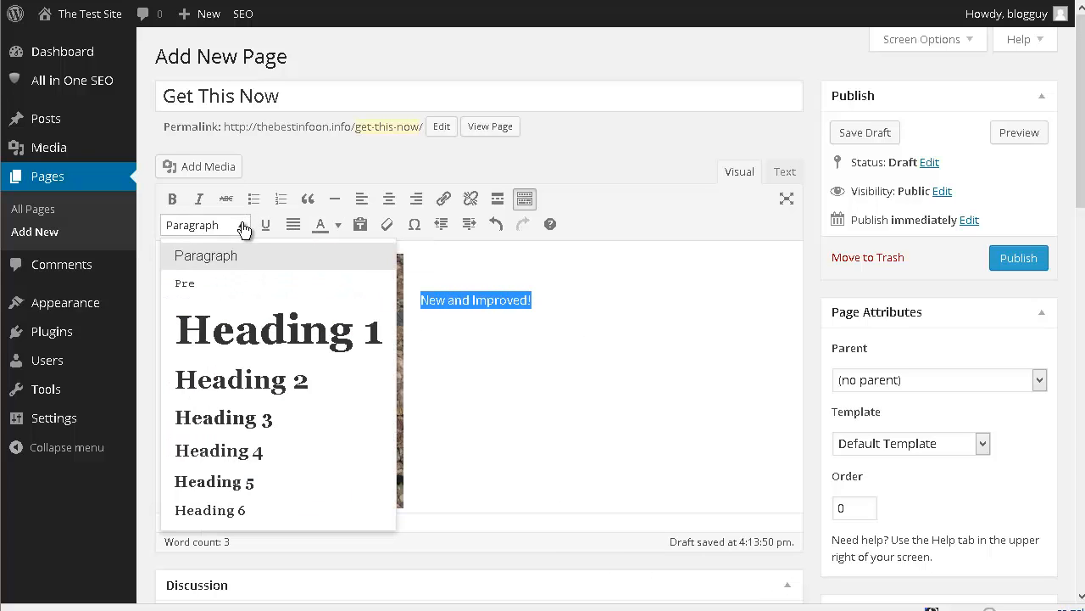
pyautogui.press('Return')
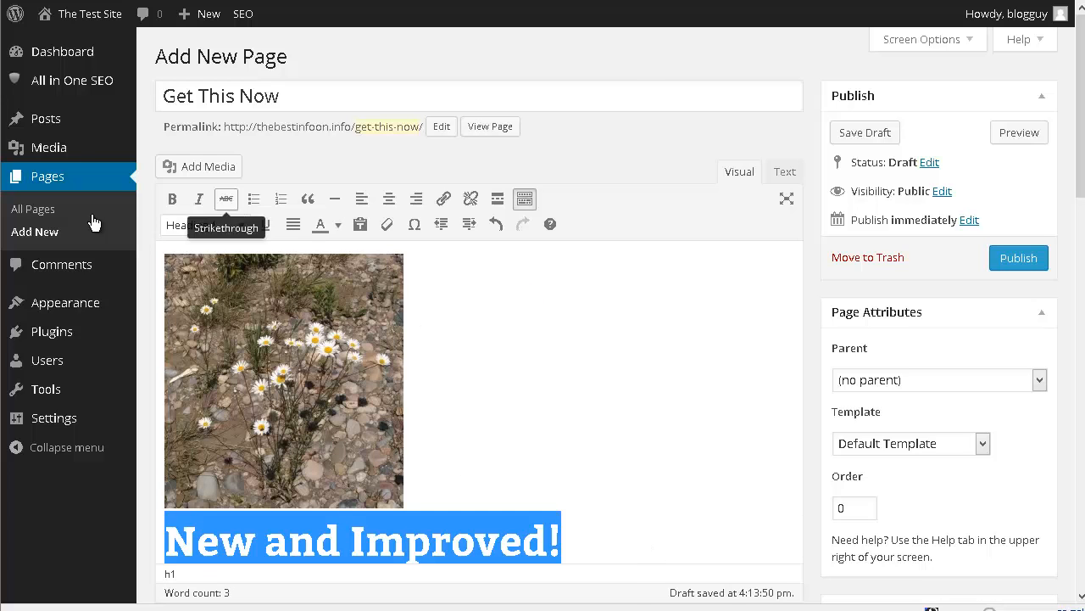
pyautogui.click(241, 225)
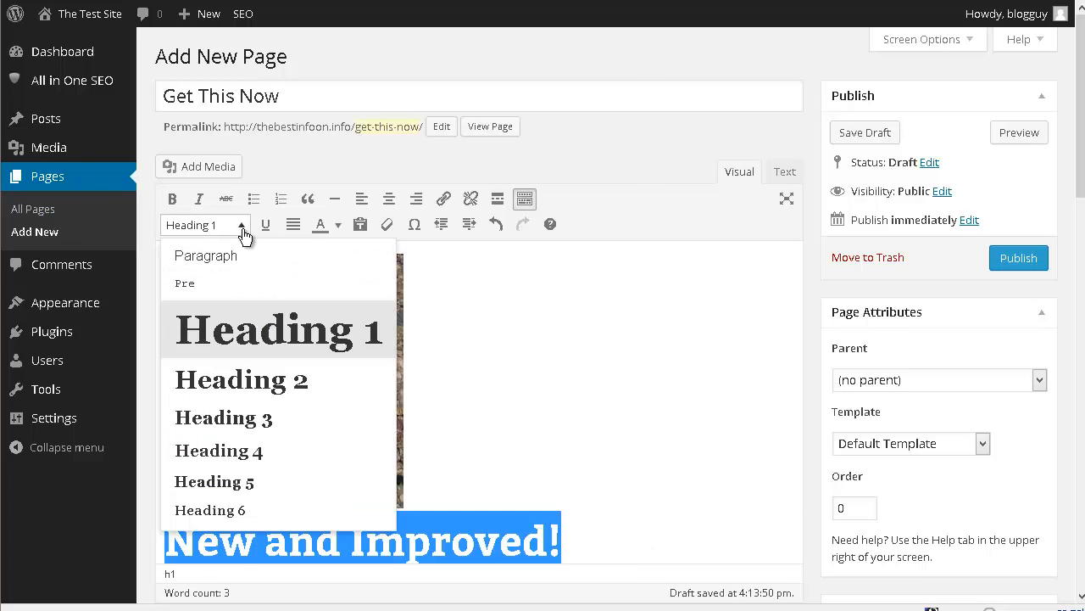
pyautogui.click(252, 419)
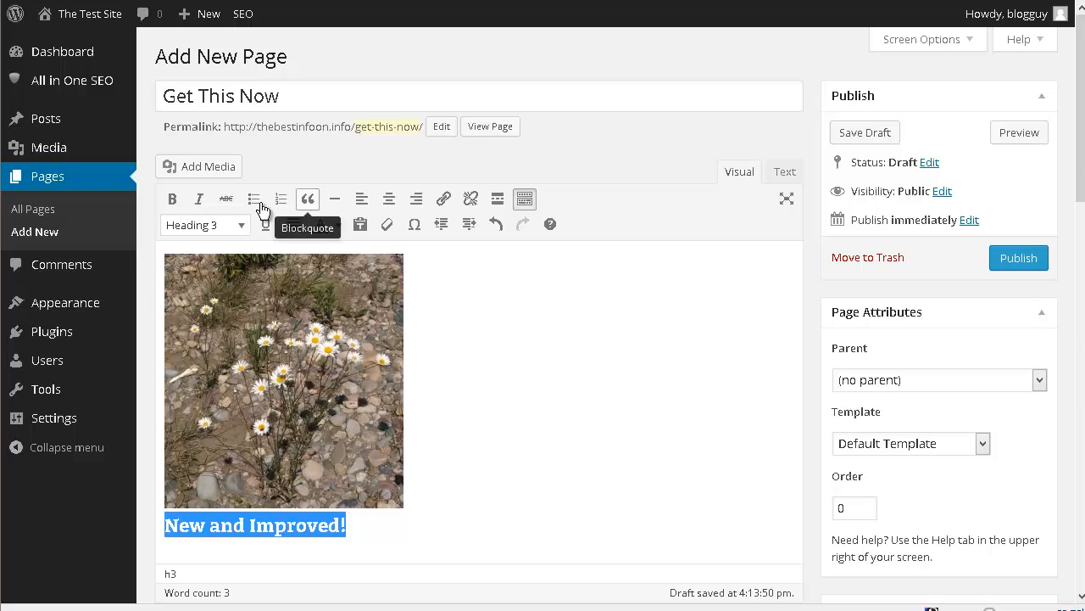
# Restyle "New and Improved!" as smaller bold red text and add two lines reading "more" beneath it.
pyautogui.click(240, 226)
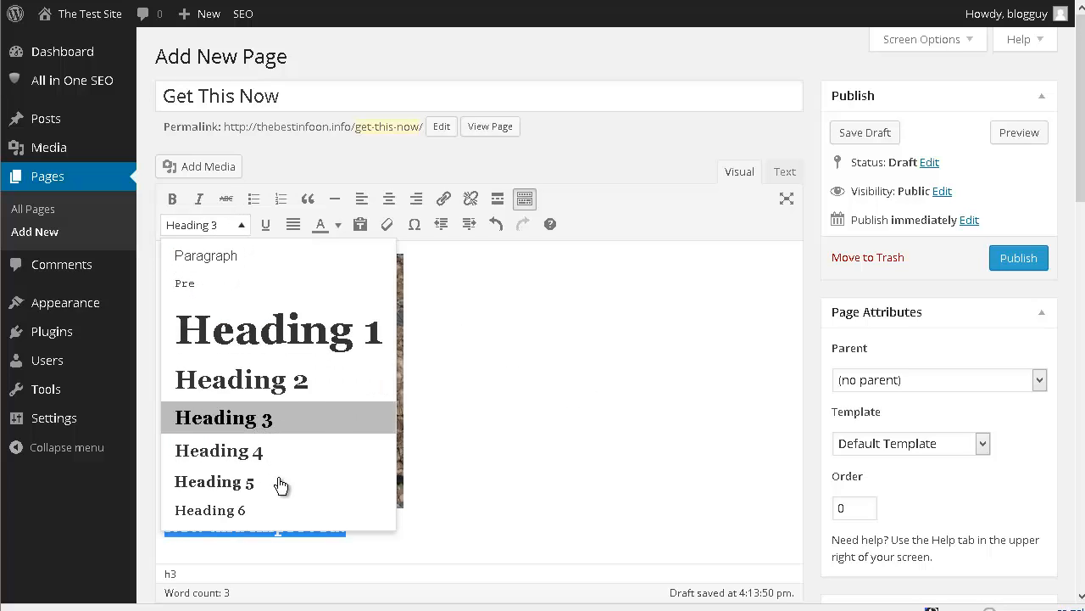
pyautogui.click(276, 270)
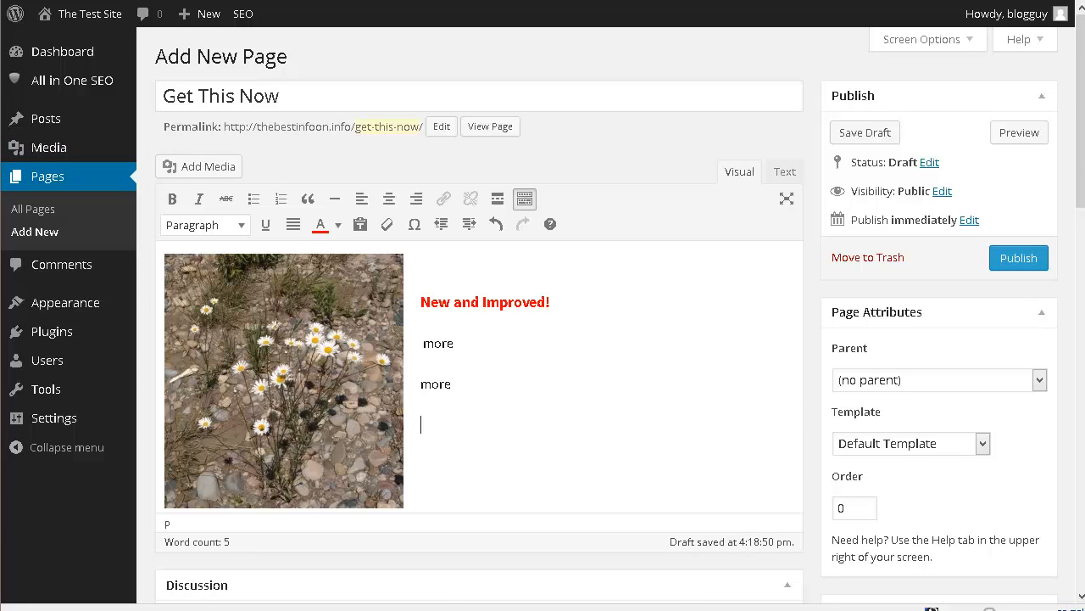
pyautogui.hotkey('alt', 'Tab')
# Copy the media file link URL from the daisies image's details, leaving the image settings as they are.
pyautogui.click(280, 369)
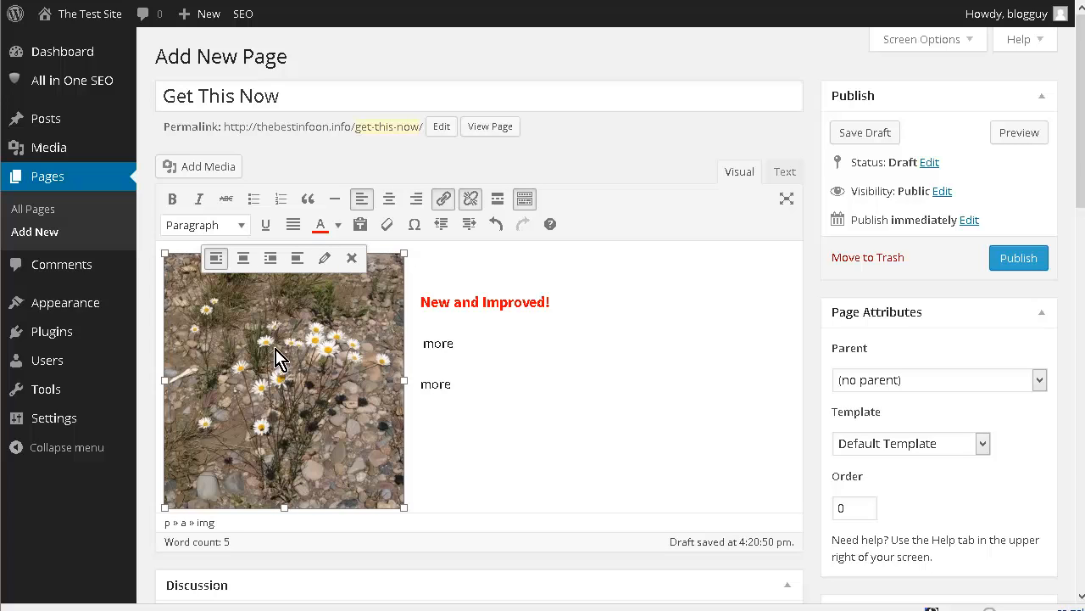
pyautogui.click(326, 260)
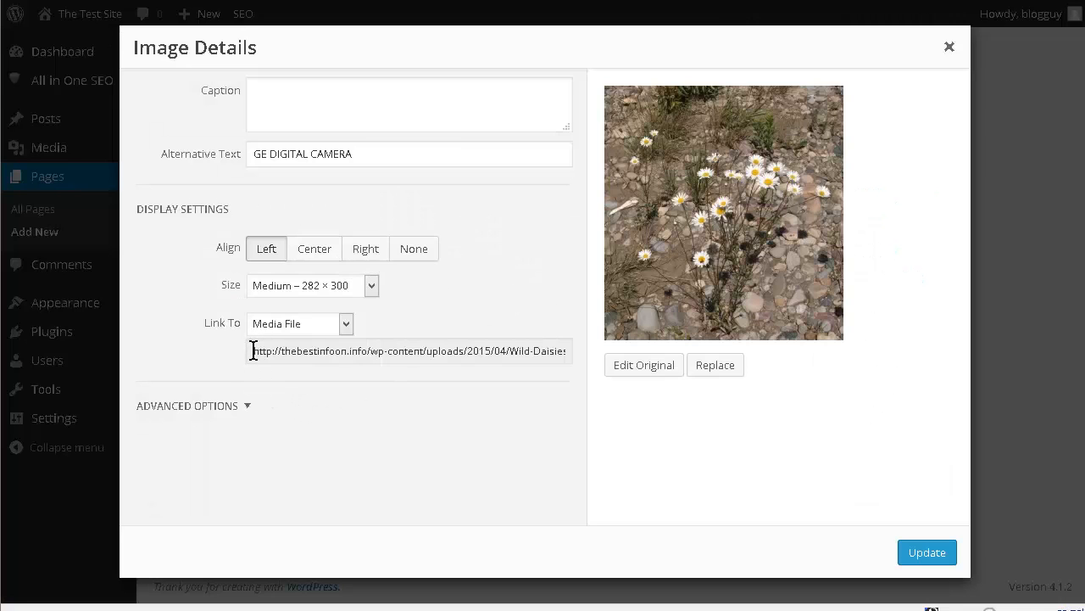
pyautogui.moveTo(253, 350); pyautogui.dragTo(426, 342)
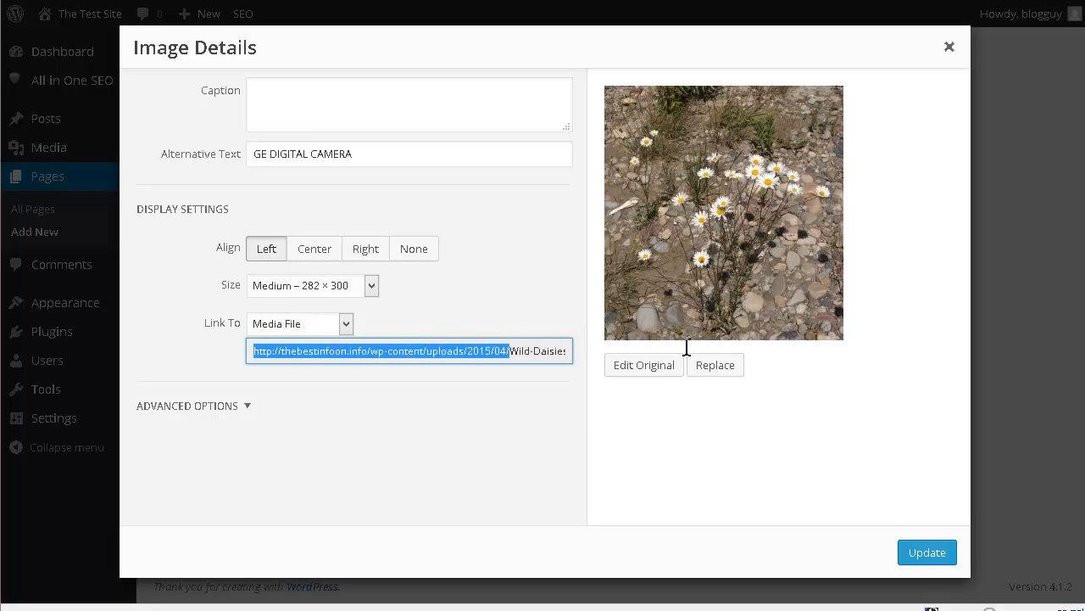
pyautogui.moveTo(687, 348); pyautogui.dragTo(700, 353)
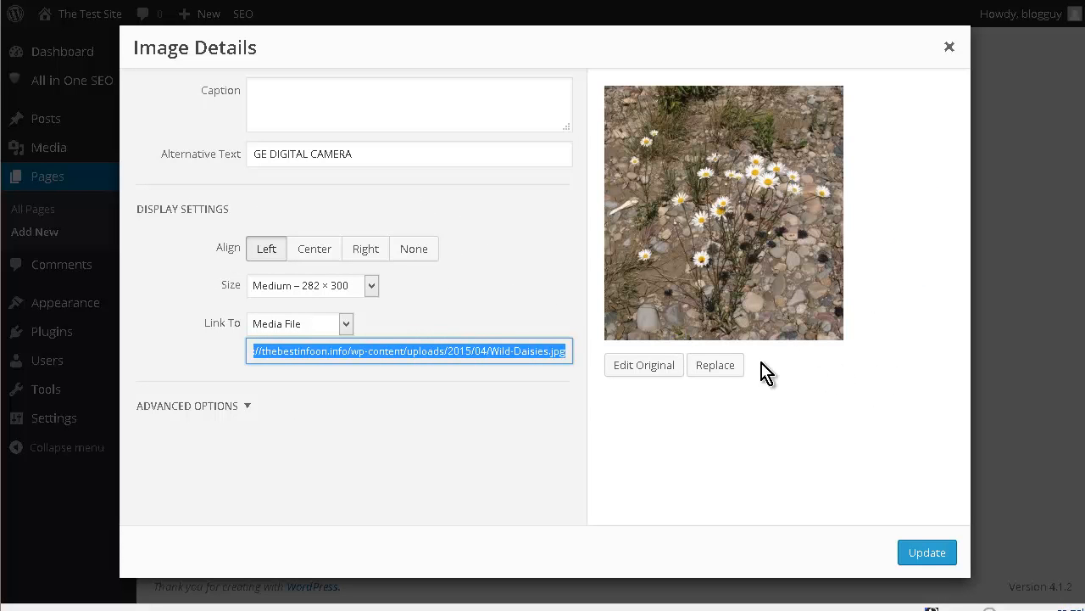
pyautogui.rightClick(475, 350)
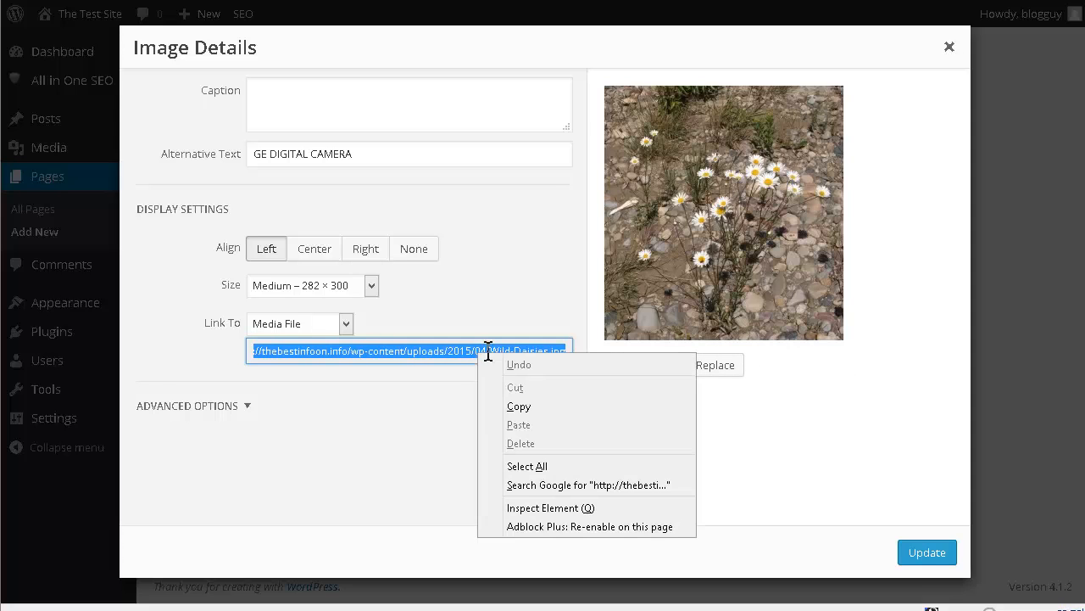
pyautogui.click(533, 407)
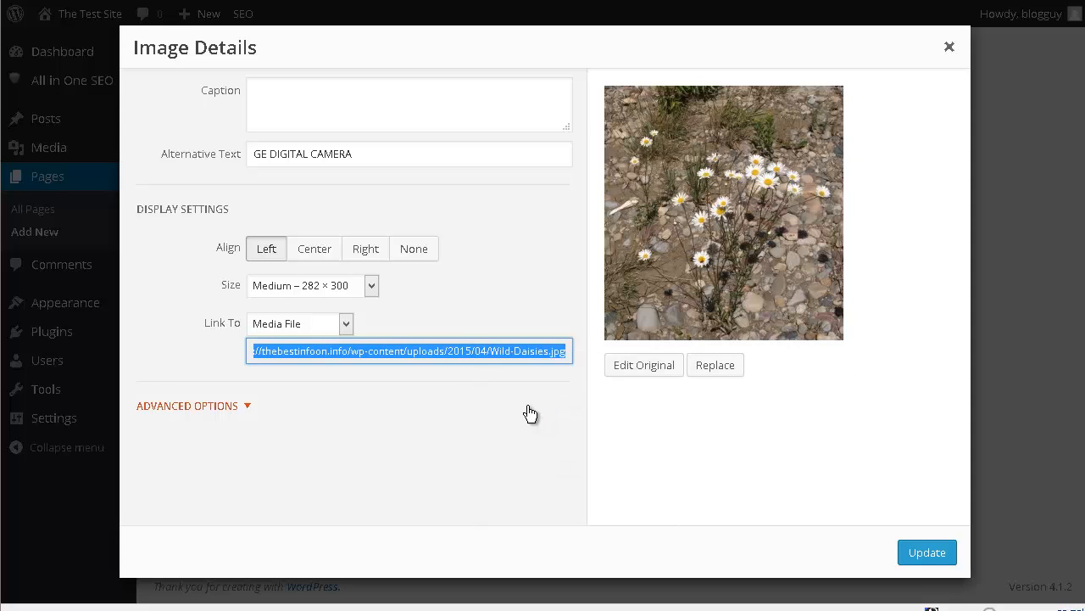
pyautogui.click(948, 44)
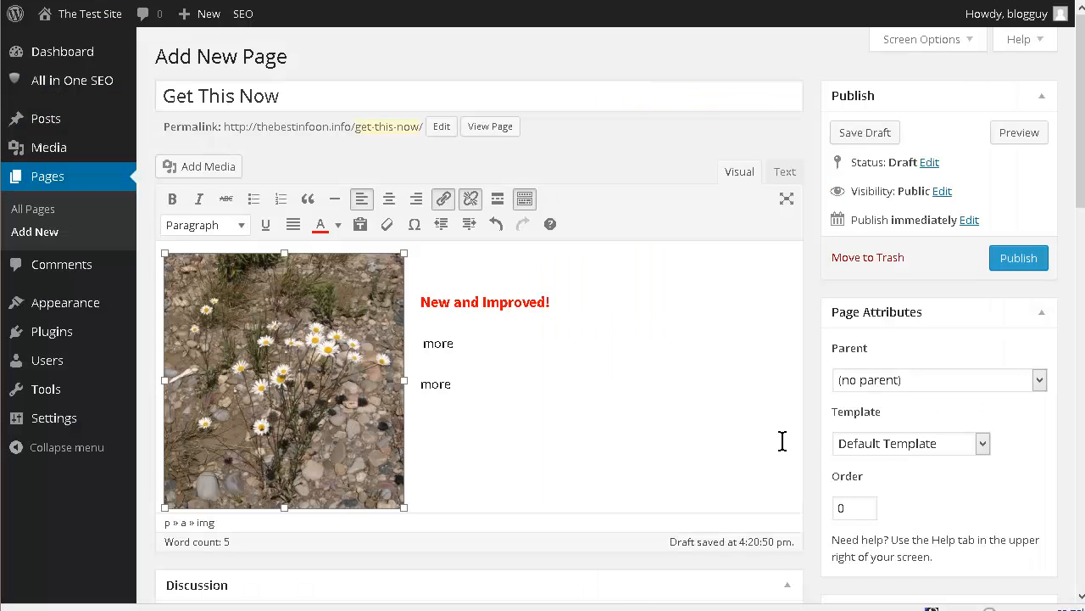
# Switch to KompoZer and set up a new image from the copied Wild-Daisies.jpg URL, without alternate text.
pyautogui.click(424, 608)
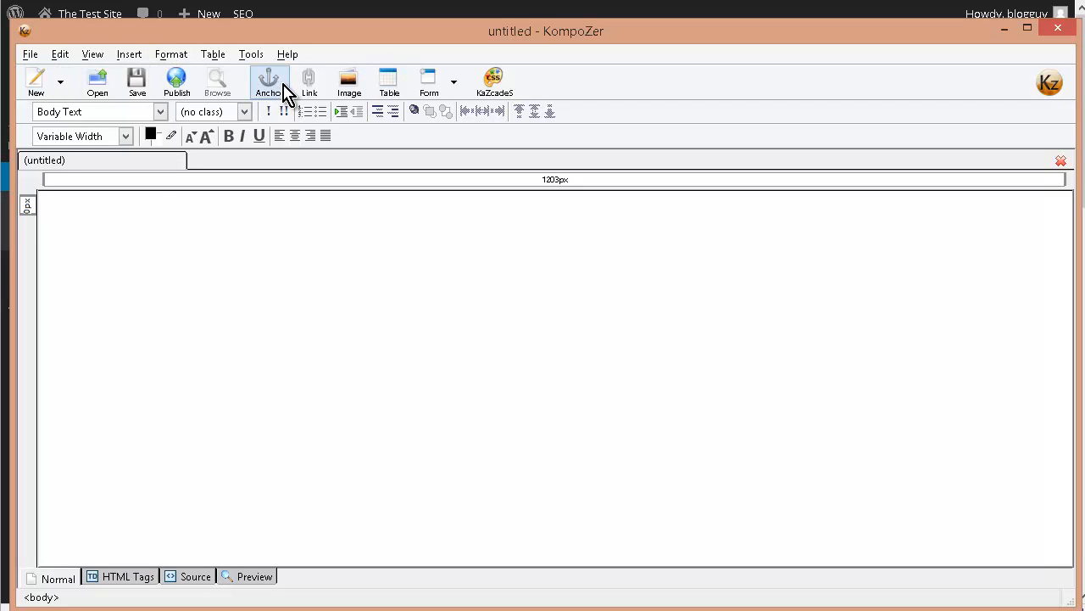
pyautogui.click(345, 85)
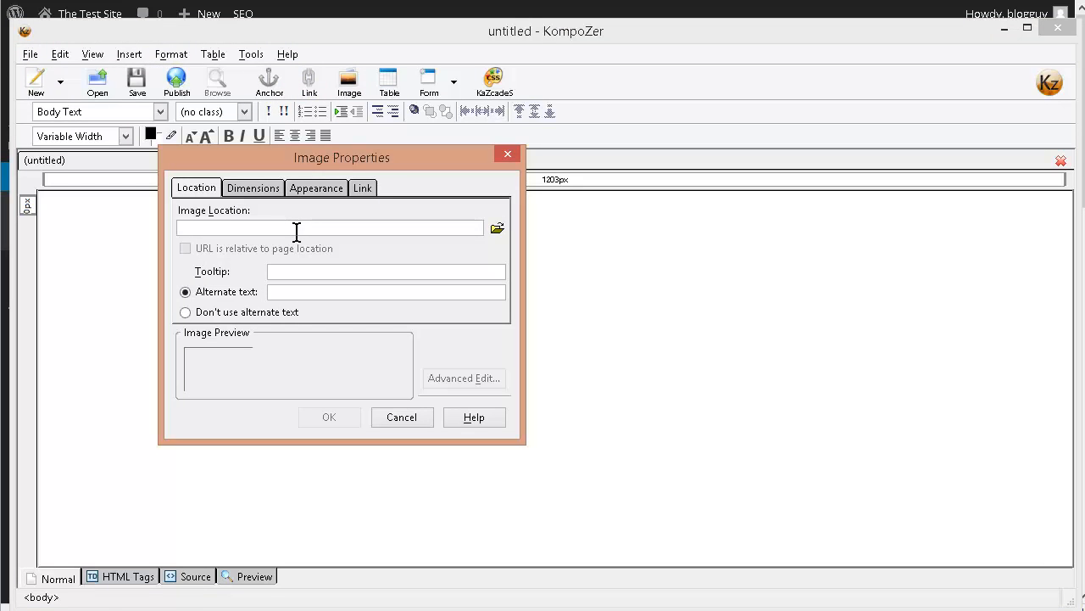
pyautogui.hotkey('ctrl', 'v')
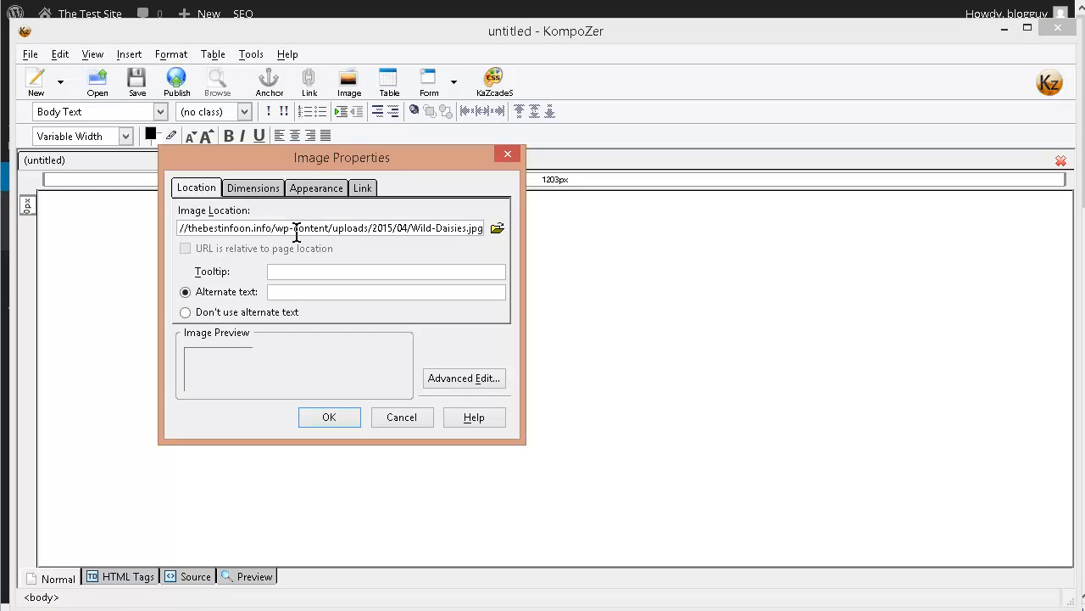
pyautogui.click(183, 312)
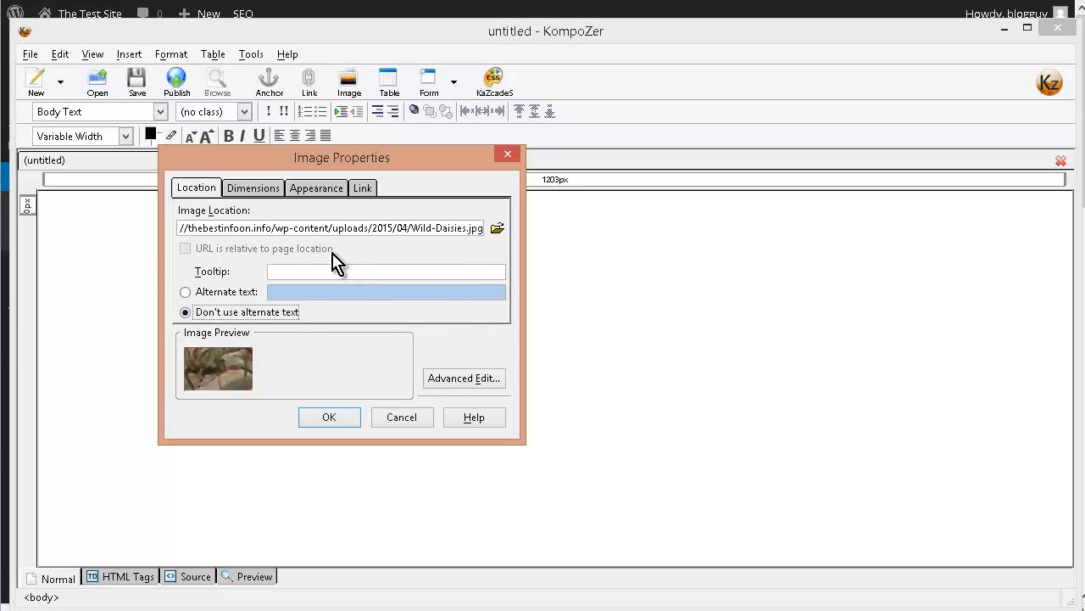
# Give the image a constrained custom width of 400 pixels, wrap text to its right, and insert it.
pyautogui.click(244, 190)
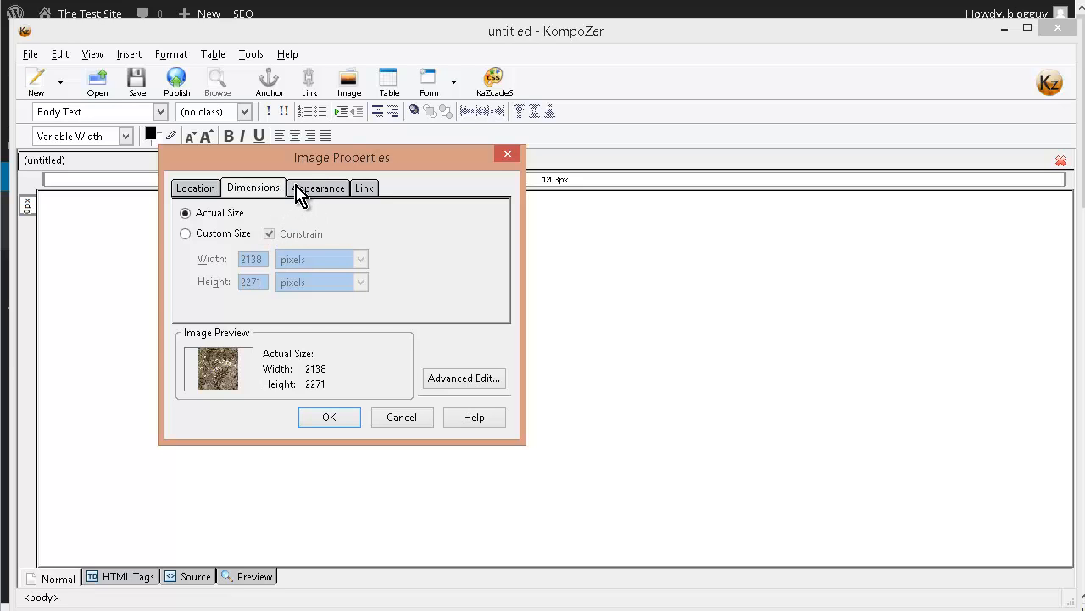
pyautogui.click(186, 234)
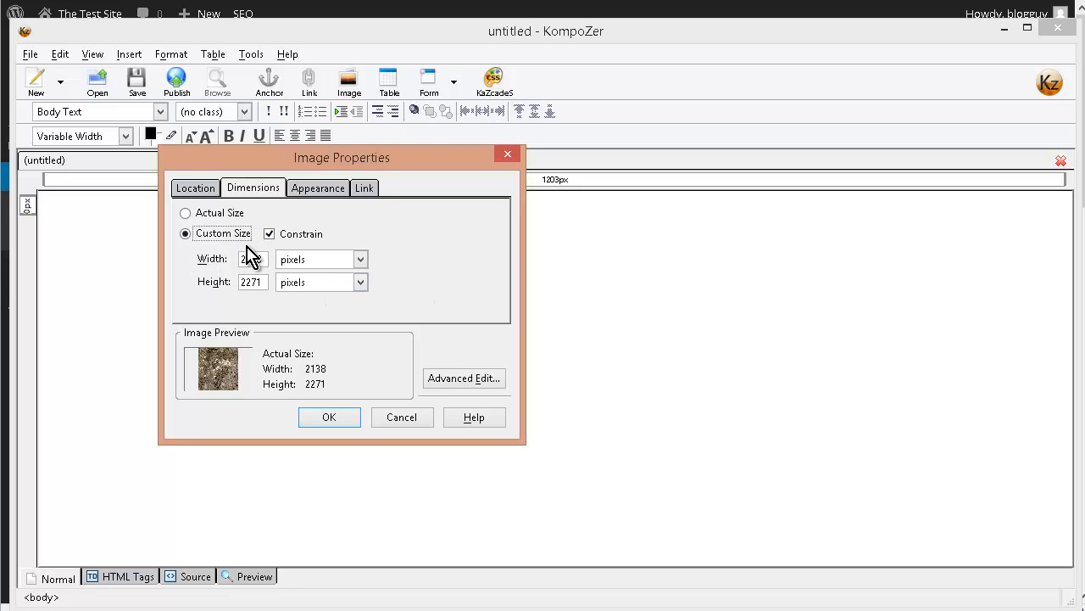
pyautogui.moveTo(264, 258); pyautogui.dragTo(109, 254)
pyautogui.click(311, 187)
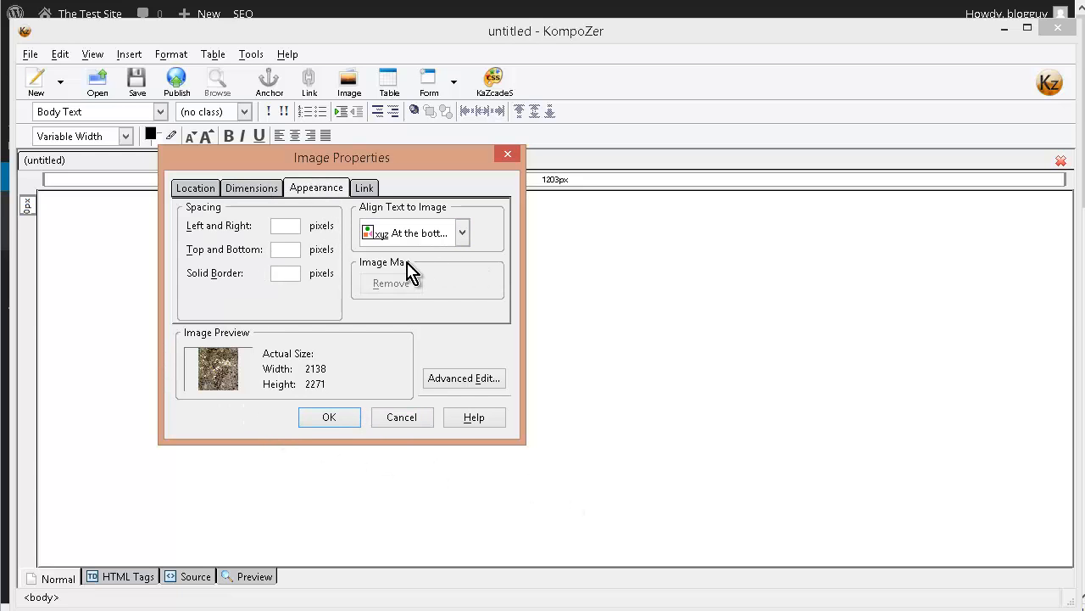
pyautogui.click(428, 238)
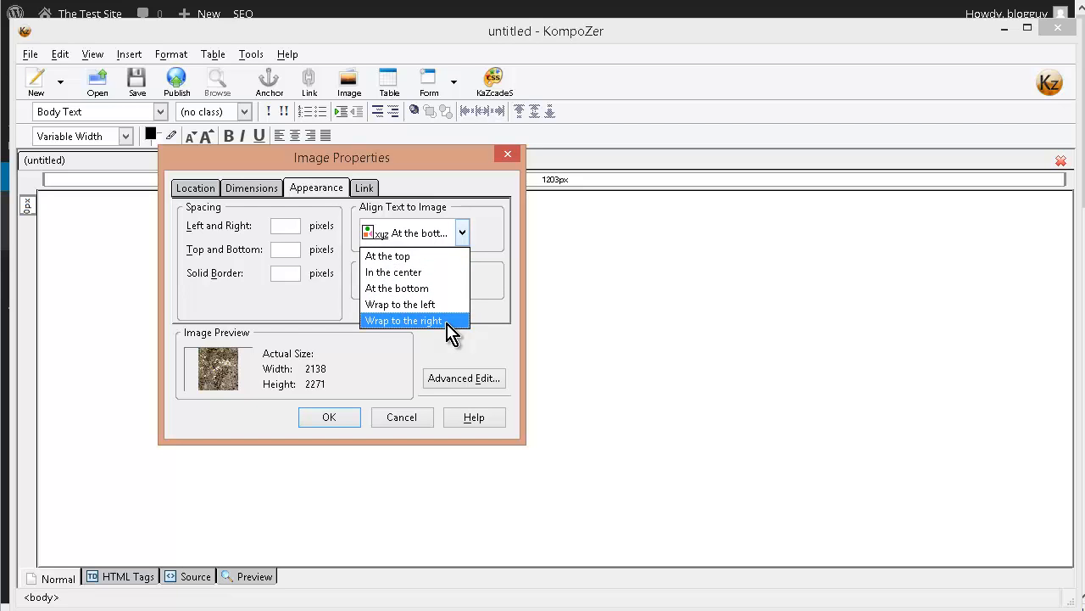
pyautogui.click(405, 320)
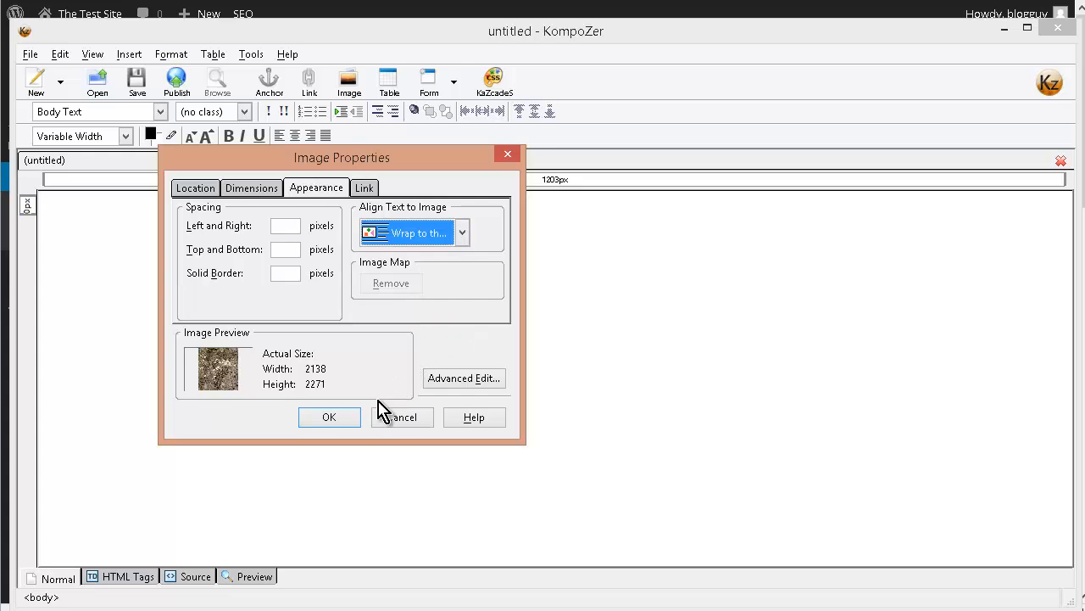
pyautogui.click(347, 419)
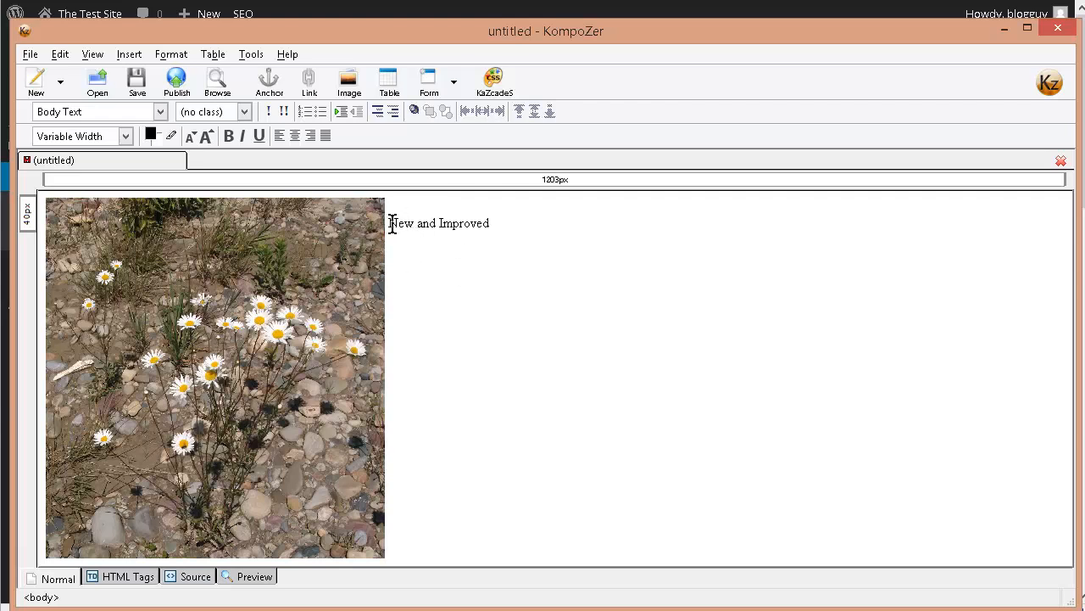
# Enlarge the "New and Improved" text beside the image by four size increments and make it bold and underlined.
pyautogui.moveTo(390, 223); pyautogui.dragTo(504, 233)
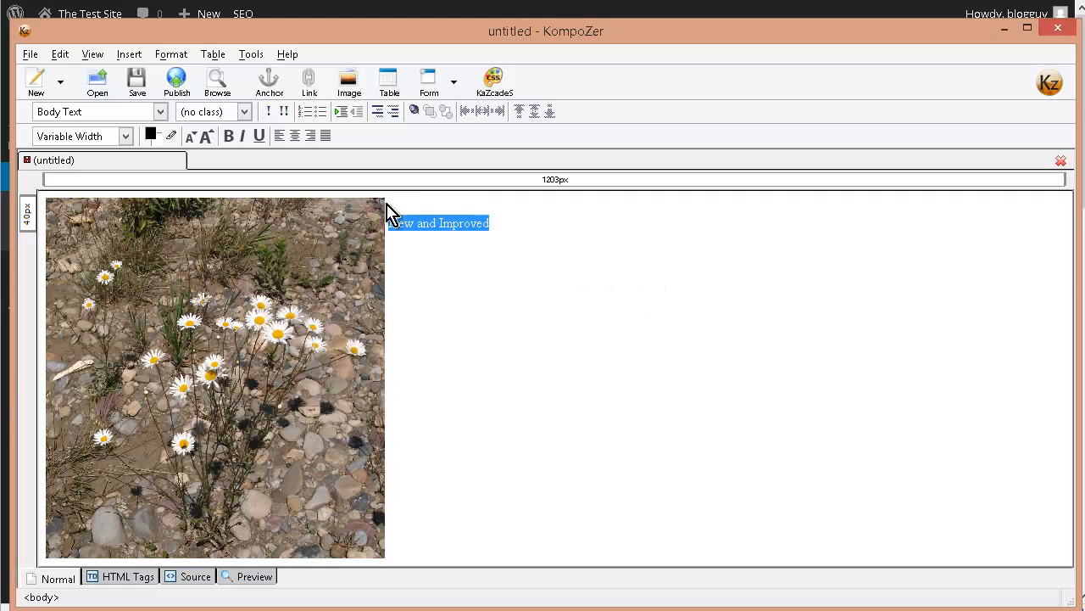
pyautogui.click(208, 135)
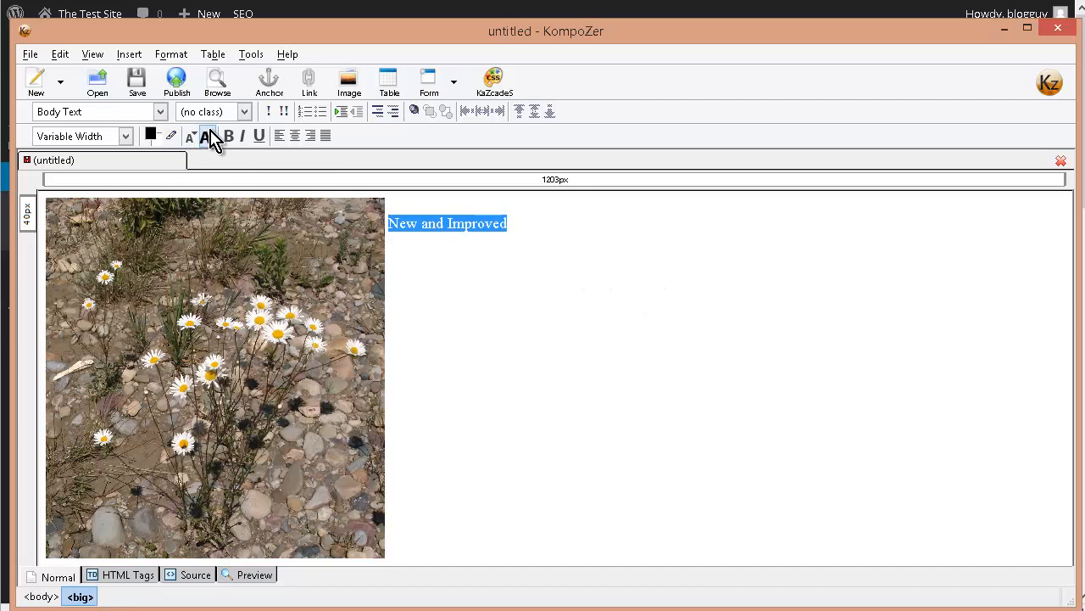
pyautogui.click(208, 136)
pyautogui.click(208, 135)
pyautogui.click(208, 136)
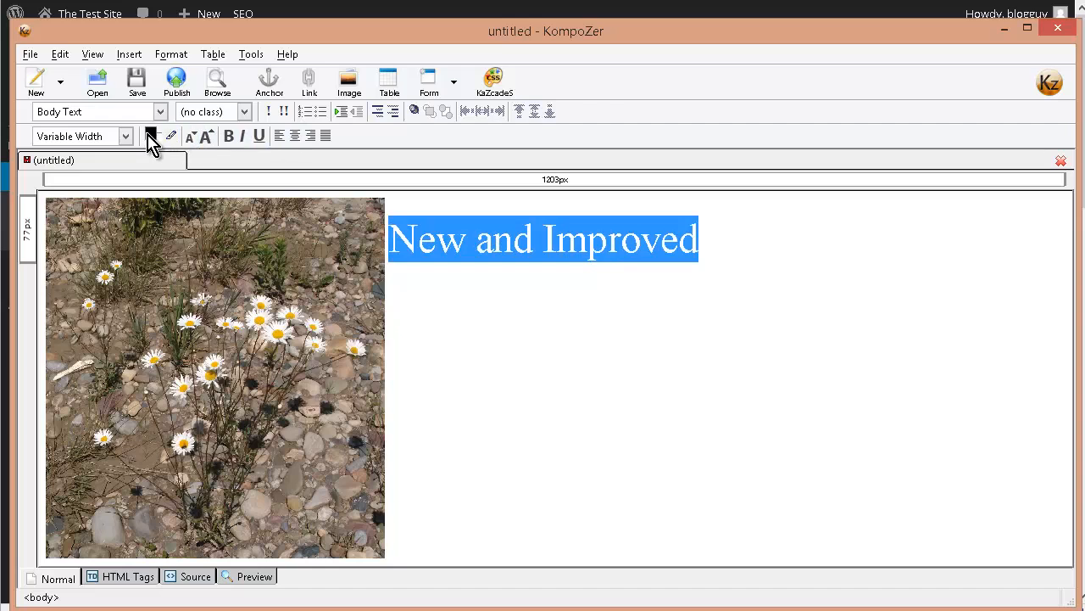
pyautogui.click(228, 136)
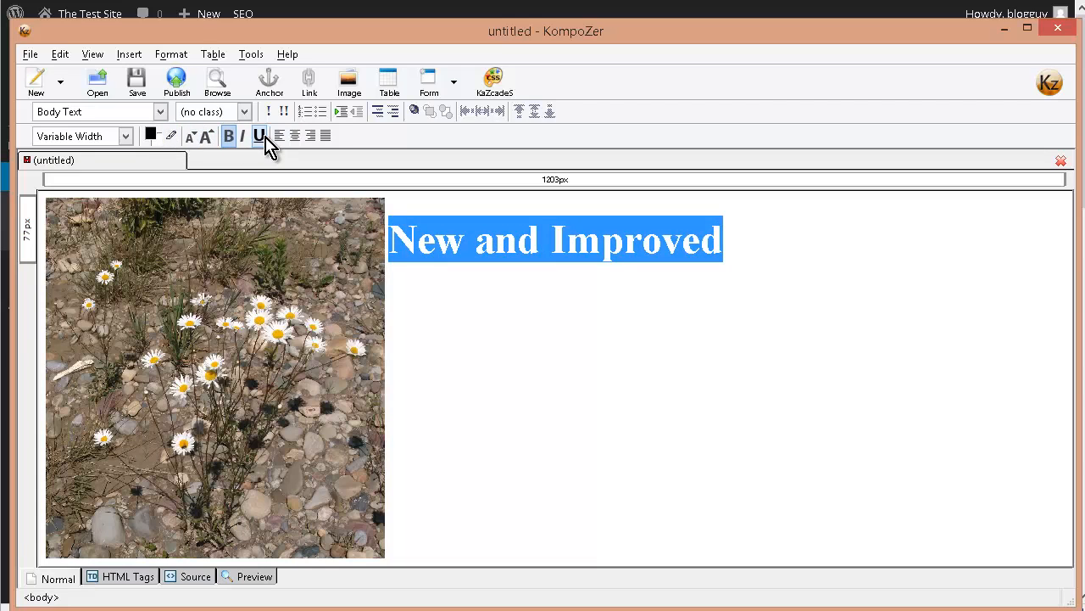
pyautogui.click(260, 136)
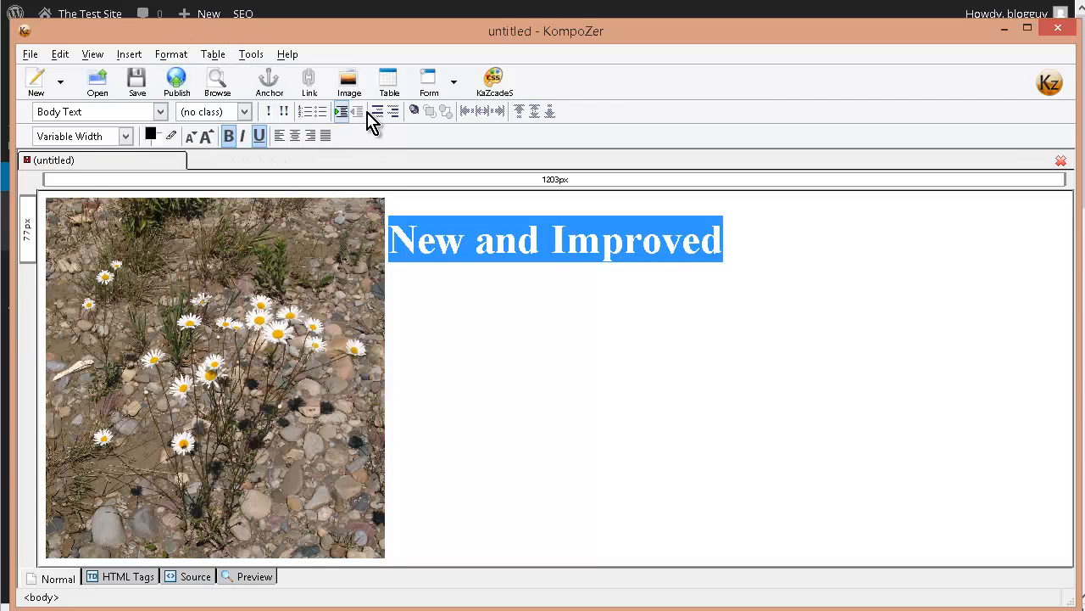
# Colour the "New and Improved" text red (#CC0000).
pyautogui.click(150, 134)
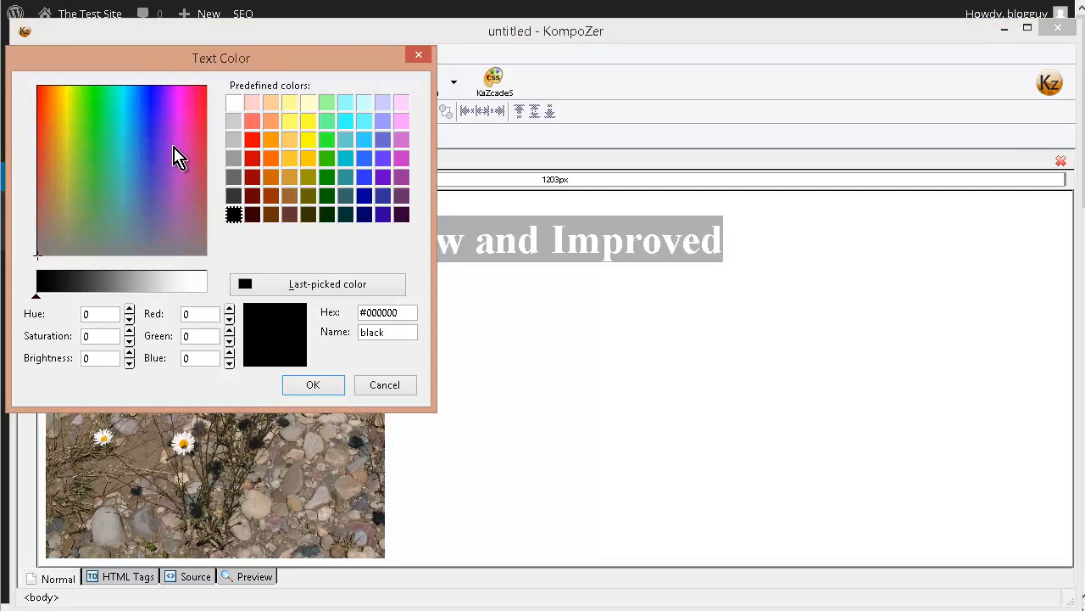
pyautogui.click(254, 158)
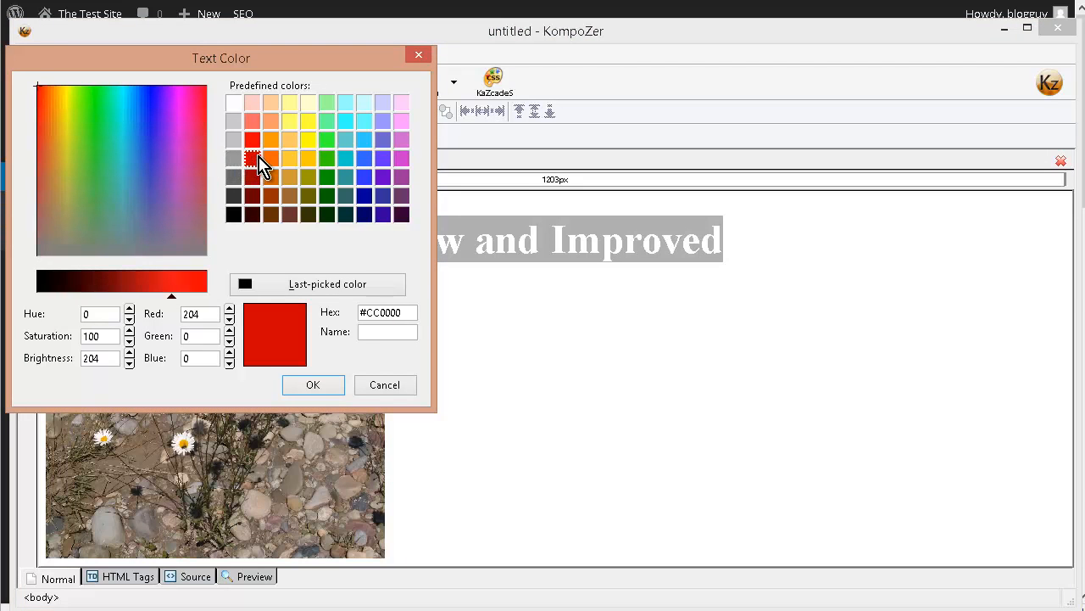
pyautogui.click(315, 388)
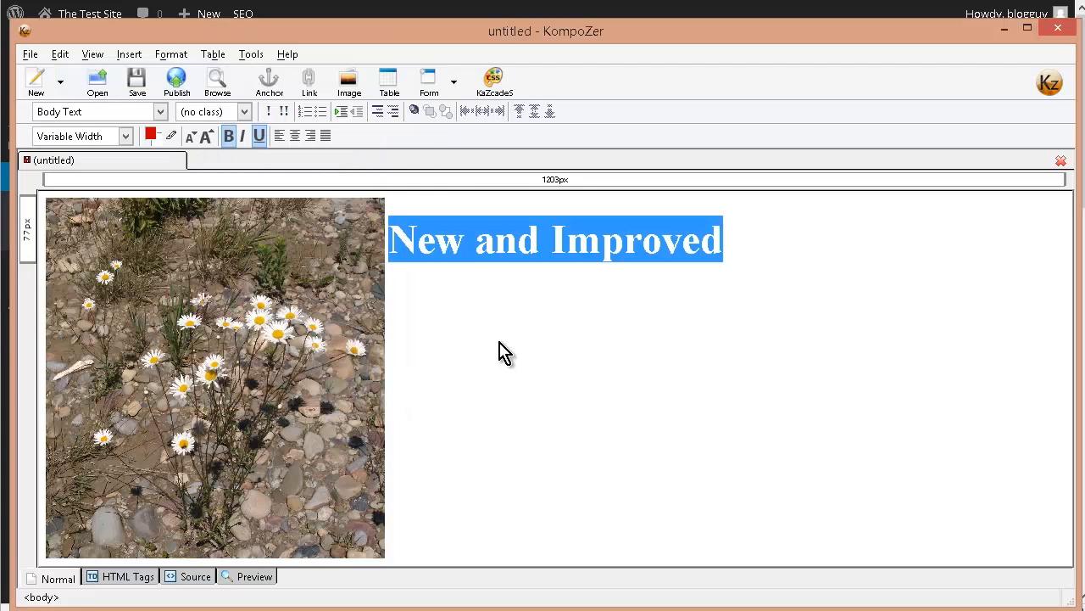
# Add the plain text lines "even more" and "opting" beneath "New and Improved".
pyautogui.click(501, 343)
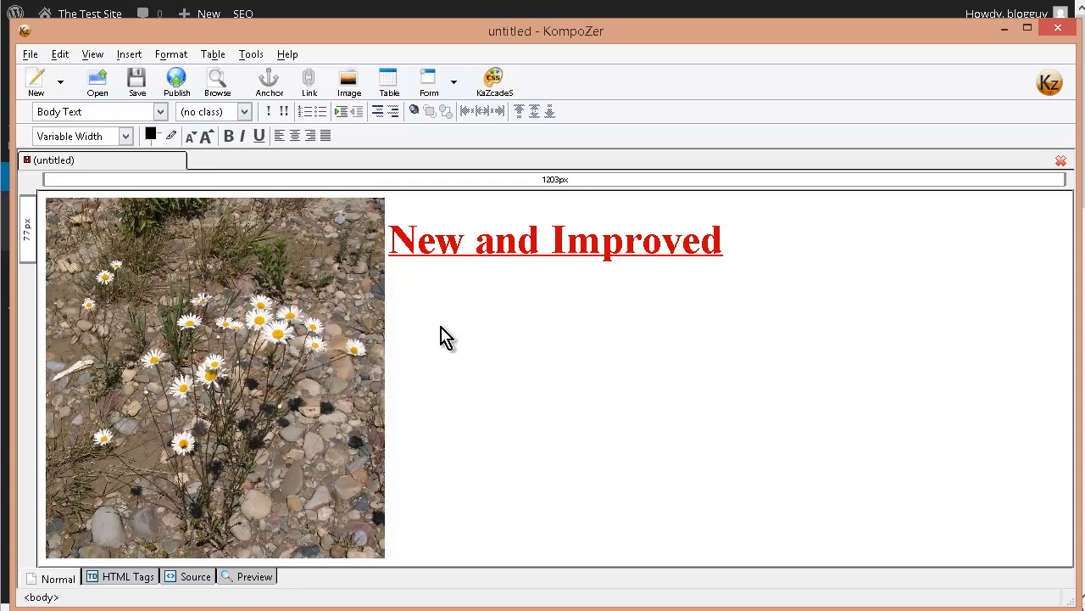
pyautogui.press('Return')
pyautogui.write('even more')
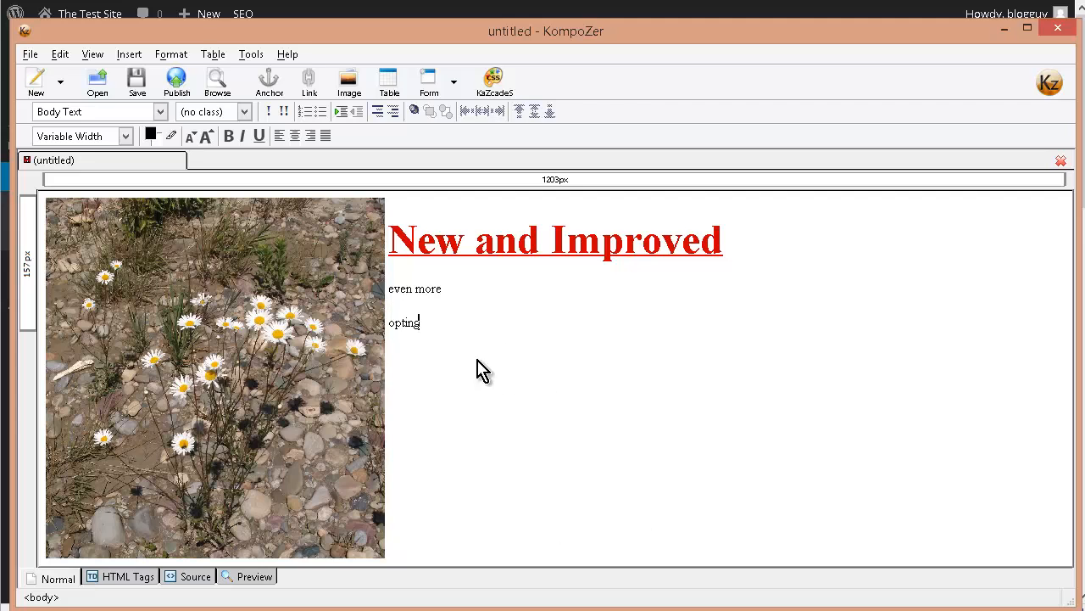
# Copy the document's body source code, from the img tag through the word "opting".
pyautogui.click(185, 575)
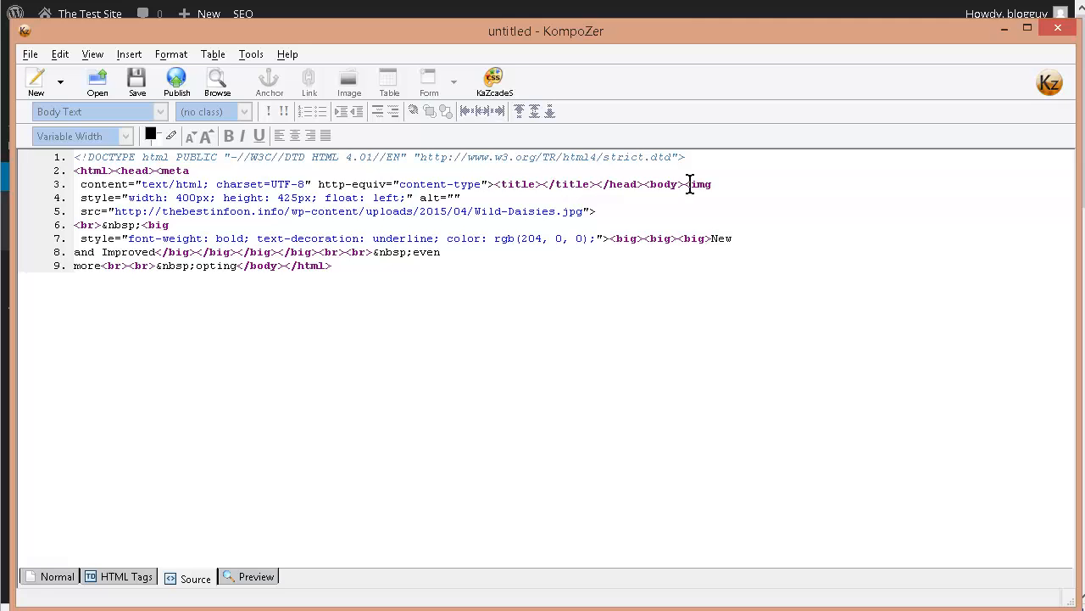
pyautogui.moveTo(686, 188); pyautogui.dragTo(205, 265)
pyautogui.hotkey('ctrl', 'c')
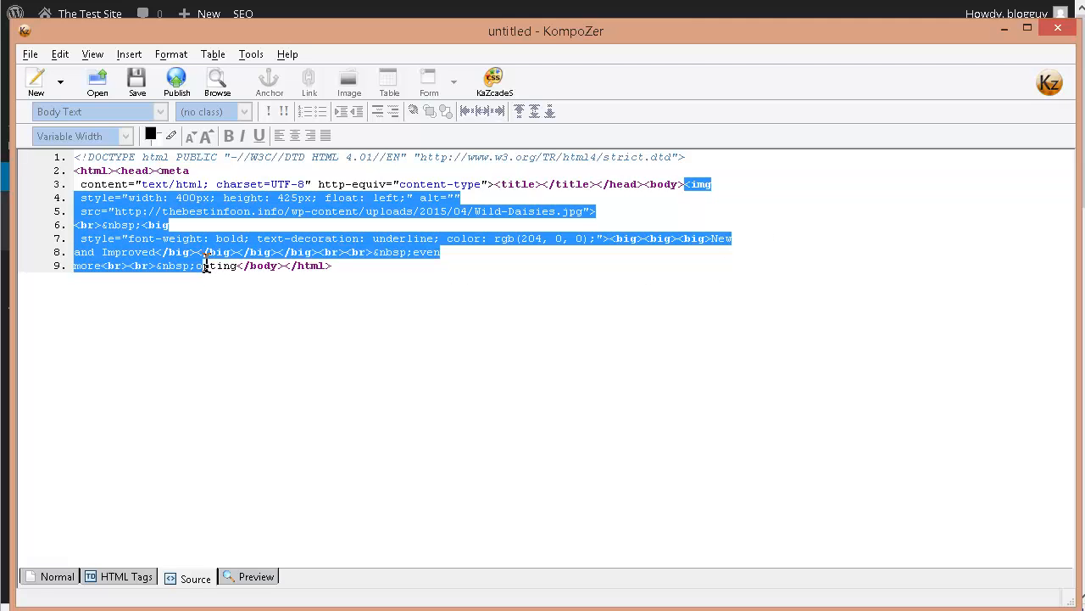
pyautogui.rightClick(194, 249)
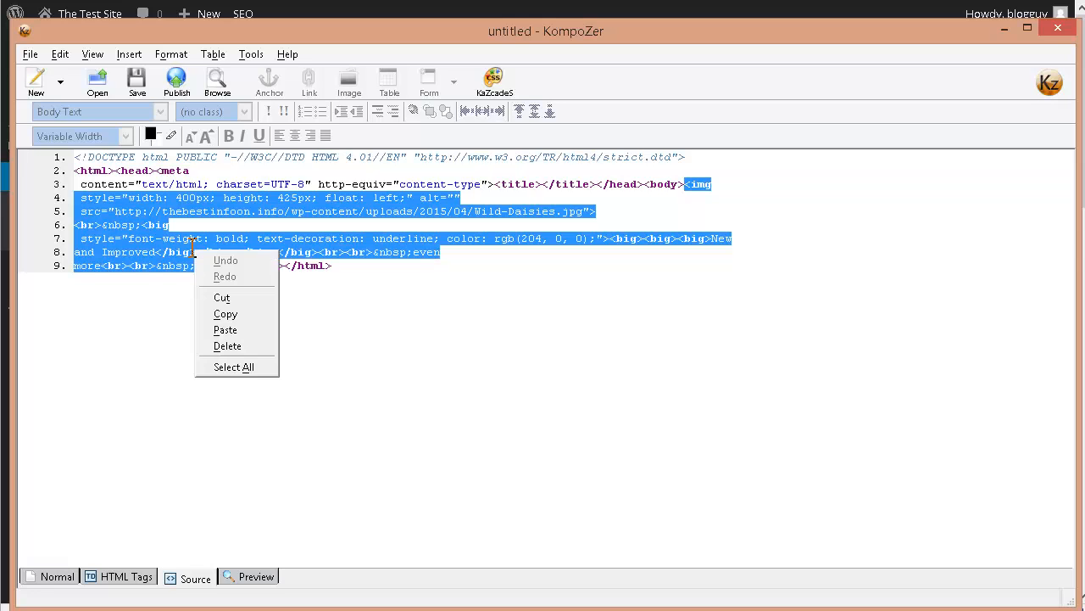
pyautogui.click(237, 315)
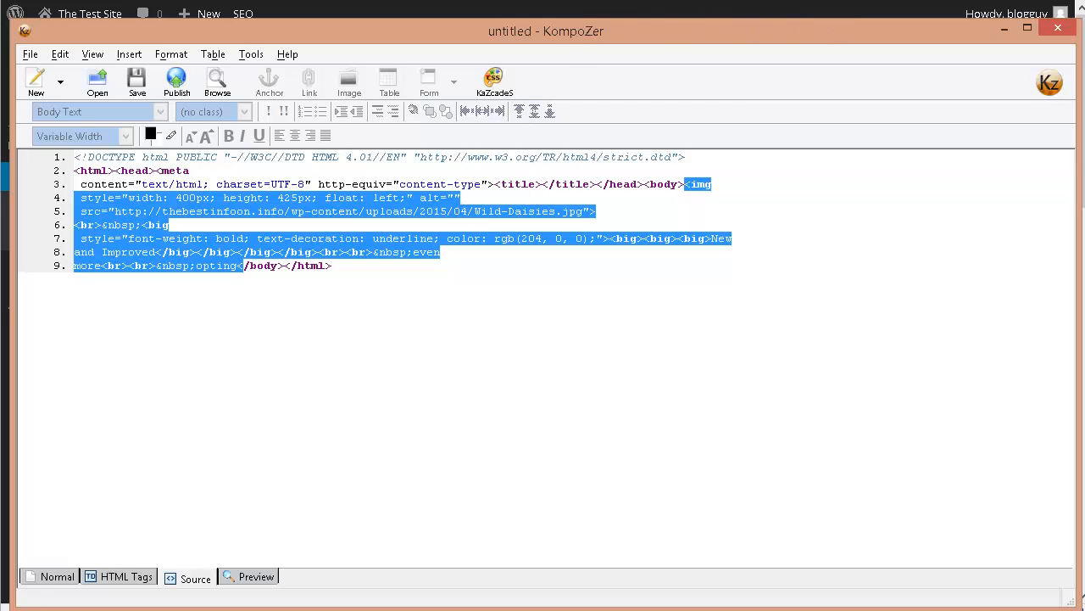
# Switch to the WordPress "Get This Now" page and replace all of its HTML content with the copied code.
pyautogui.click(444, 2)
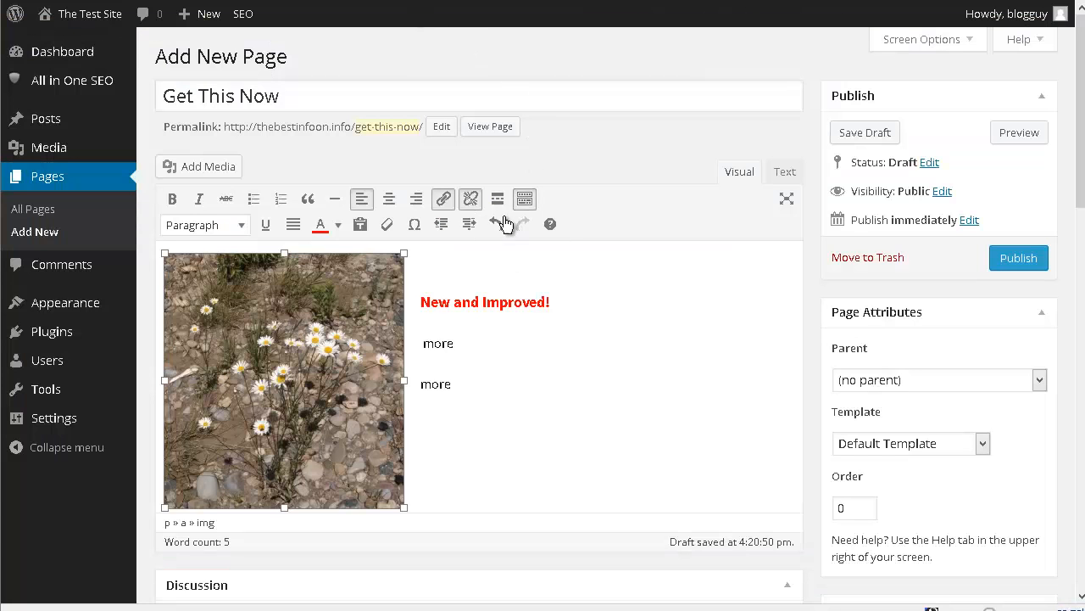
pyautogui.click(786, 172)
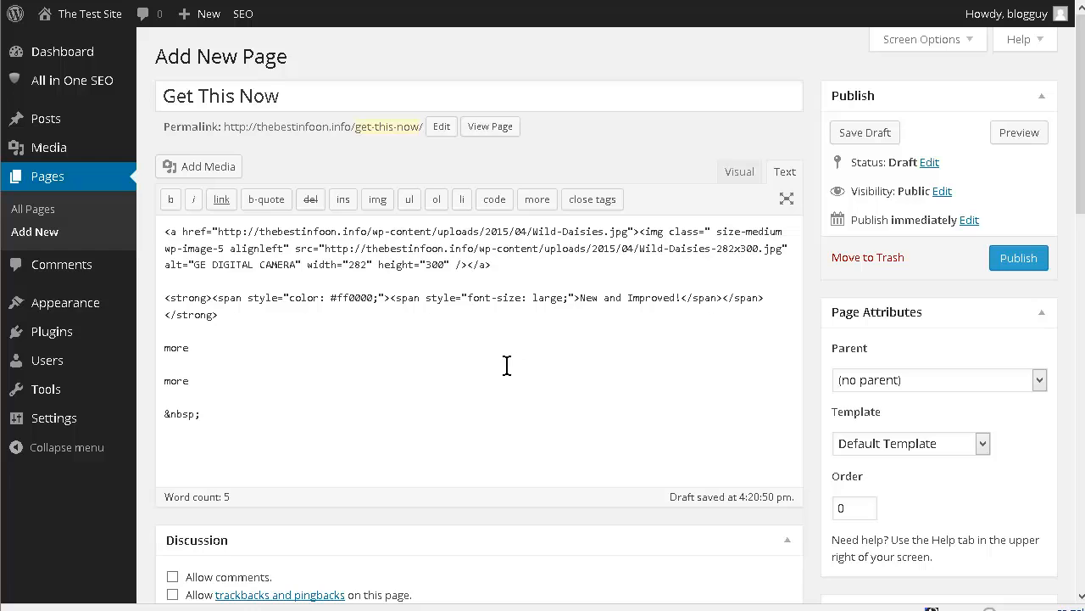
pyautogui.hotkey('ctrl', 'a')
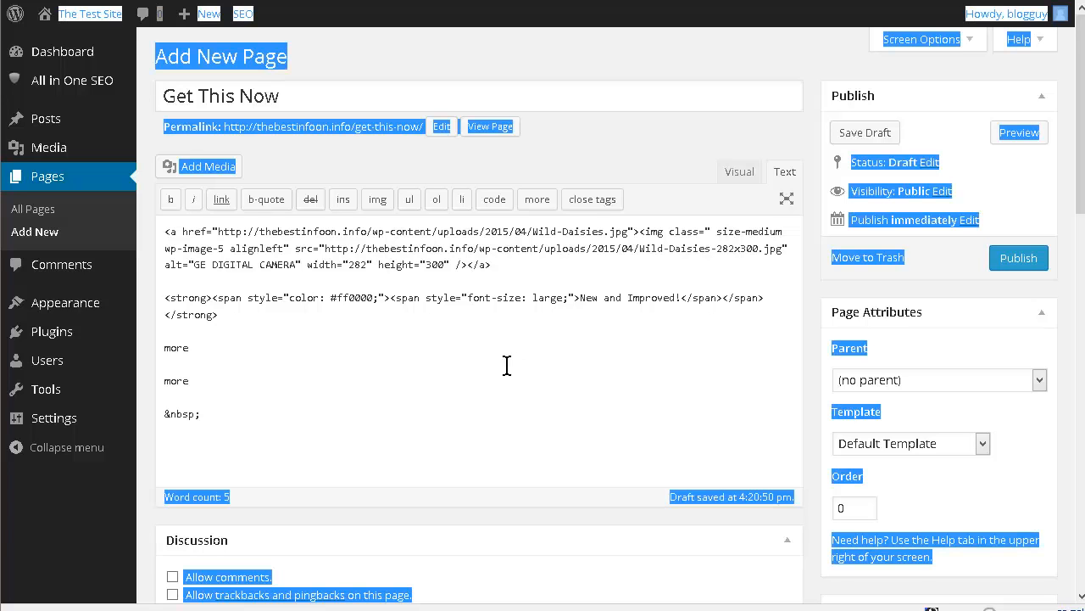
pyautogui.click(374, 346)
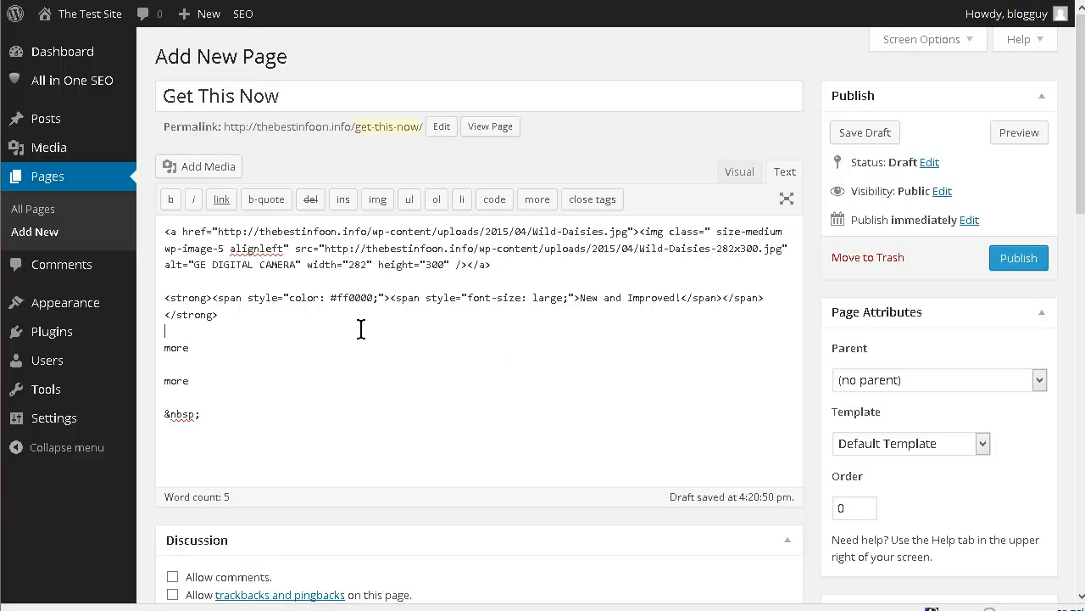
pyautogui.hotkey('ctrl', 'a')
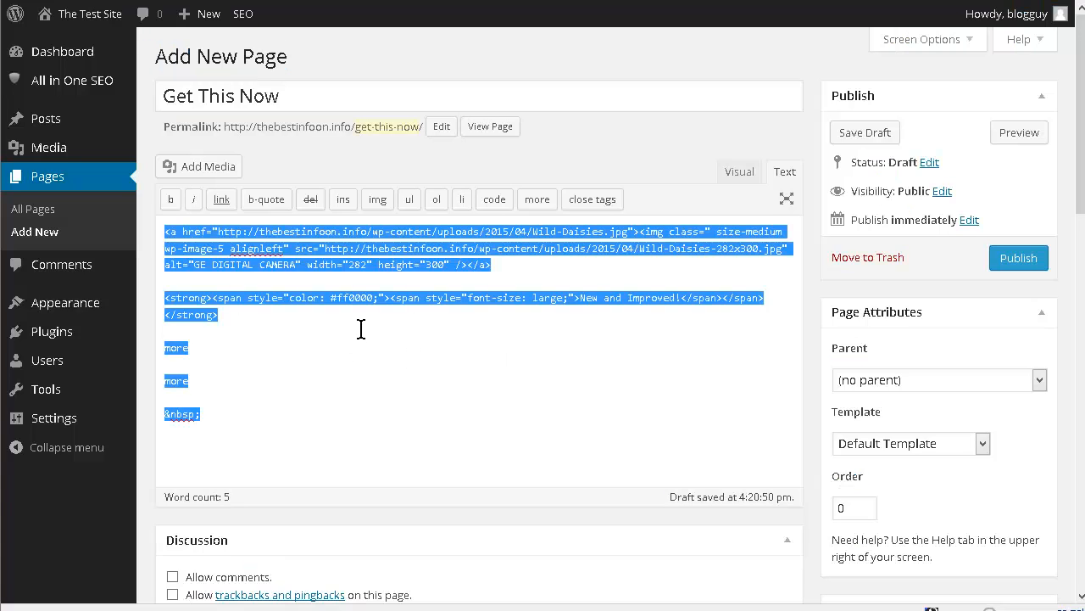
pyautogui.press('Delete')
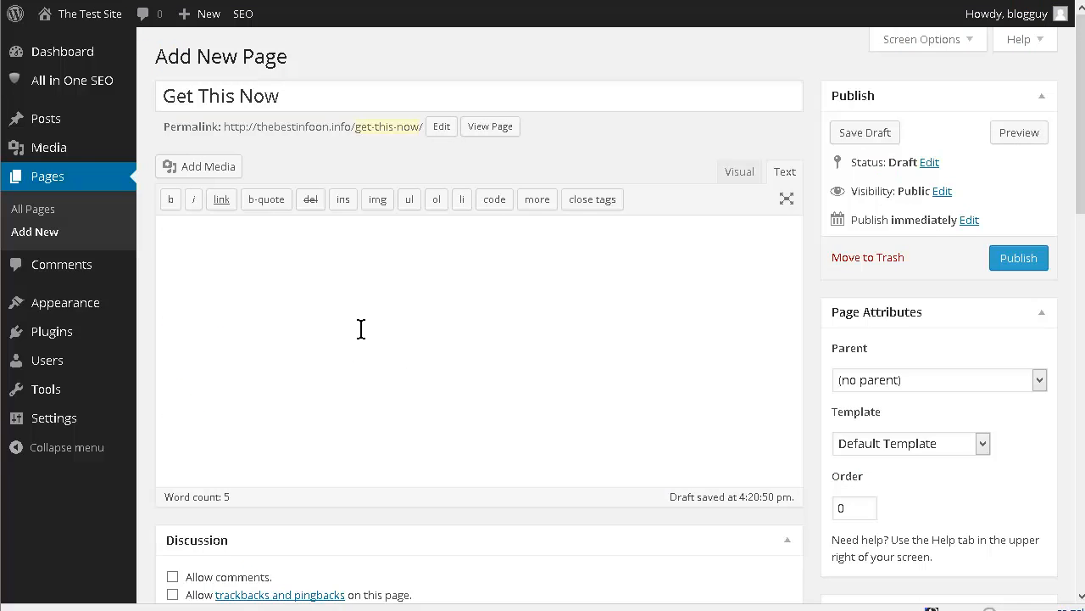
pyautogui.hotkey('ctrl', 'v')
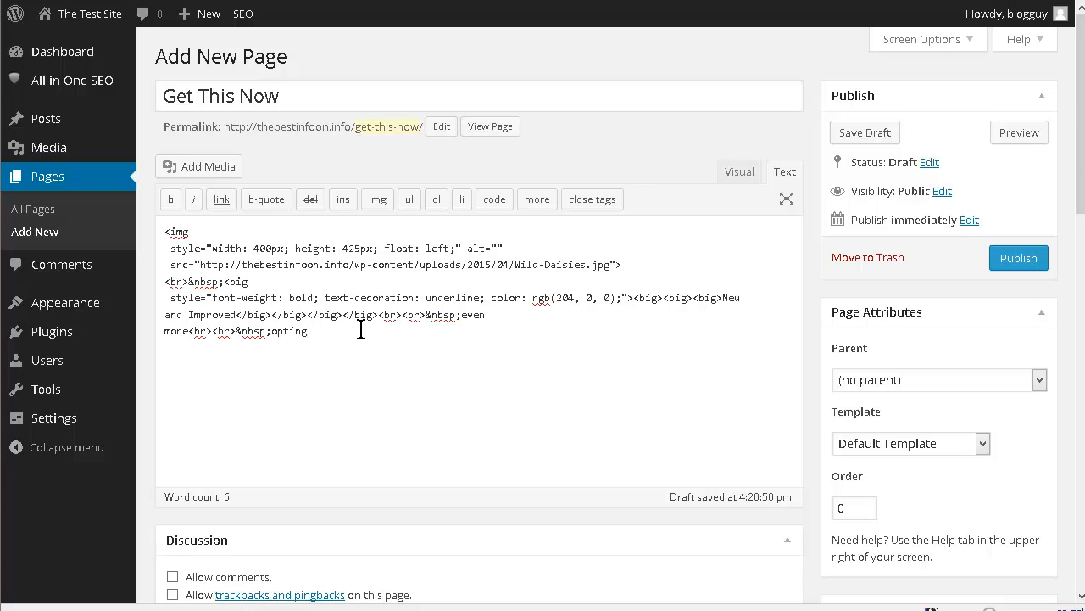
# Show the page in visual editing mode and remove the line break between "New" and "and" in the red text.
pyautogui.click(734, 174)
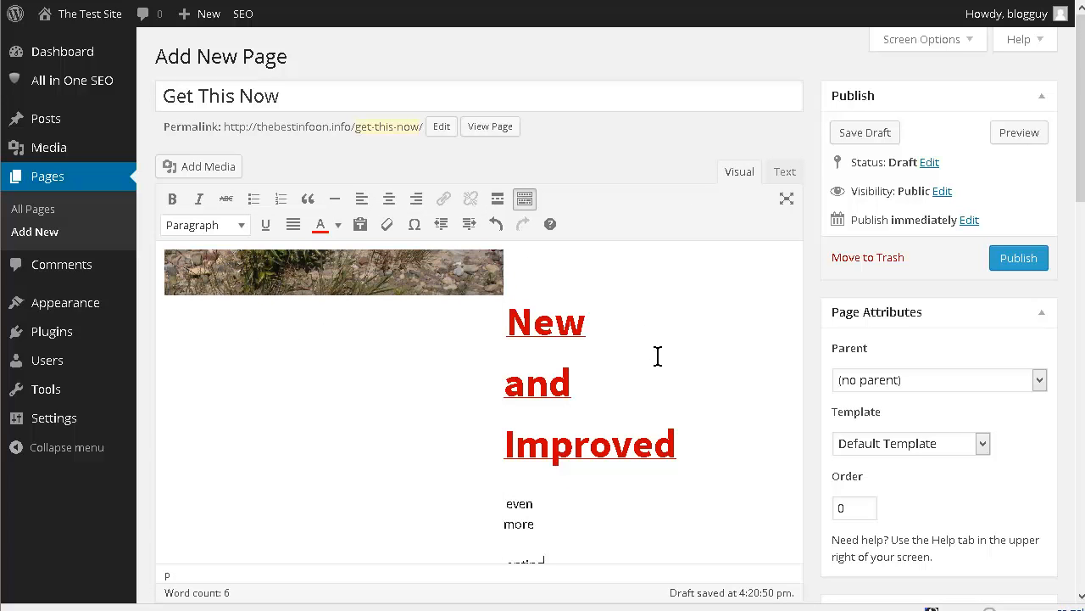
pyautogui.scroll(-3, 737, 367)
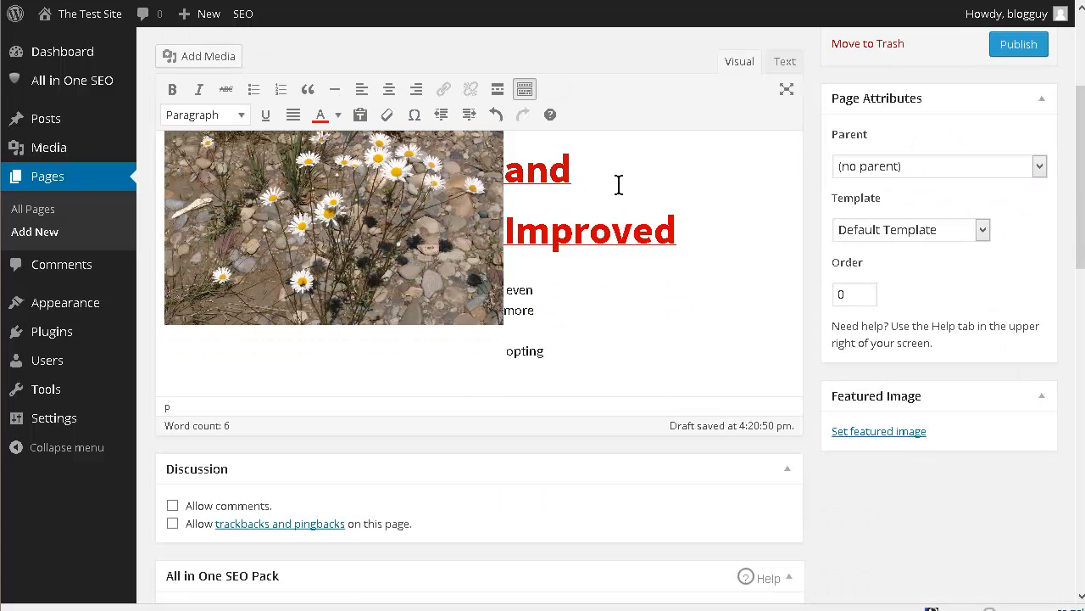
pyautogui.scroll(3, 648, 209)
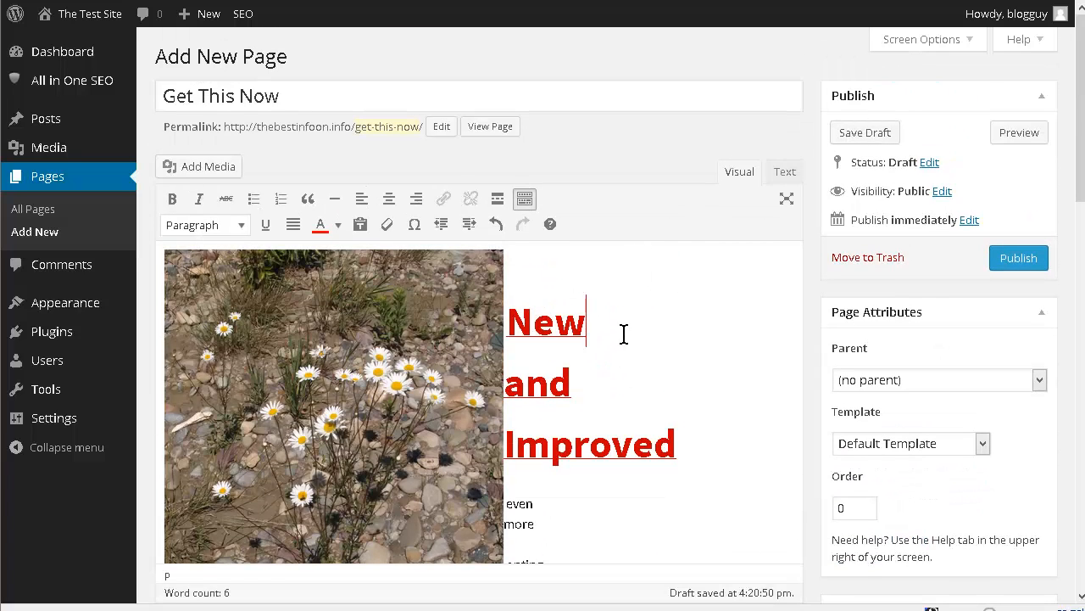
pyautogui.click(623, 334)
pyautogui.press('Delete')
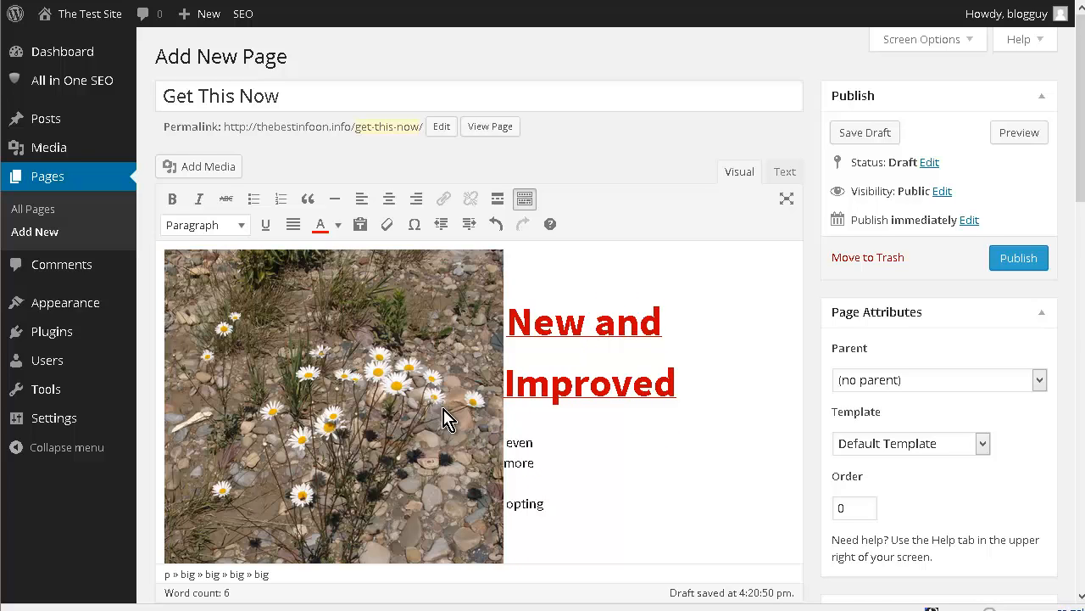
# Check the rest of the "Get This Now" page editor and publish the page.
pyautogui.scroll(-3, 565, 427)
pyautogui.scroll(-2, 600, 339)
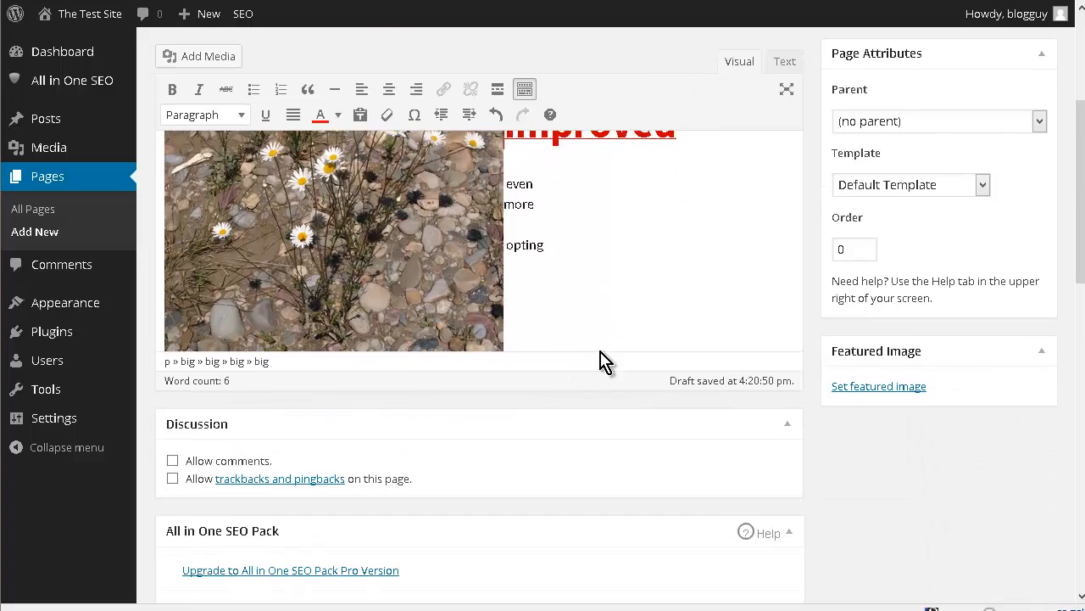
pyautogui.scroll(3, 602, 443)
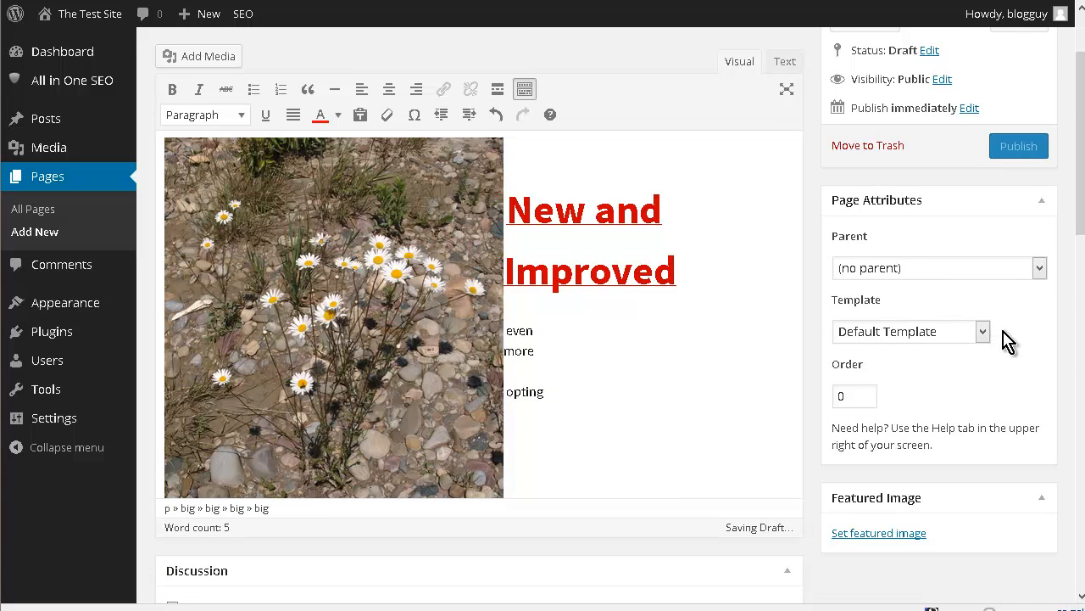
pyautogui.scroll(-3, 1008, 344)
pyautogui.scroll(3, 998, 351)
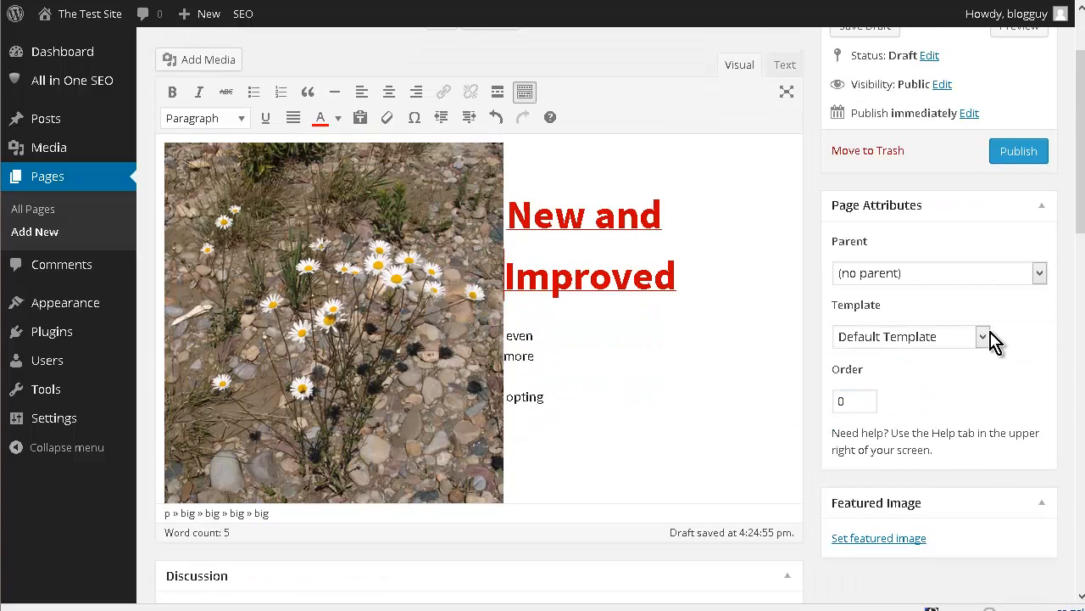
pyautogui.click(1016, 156)
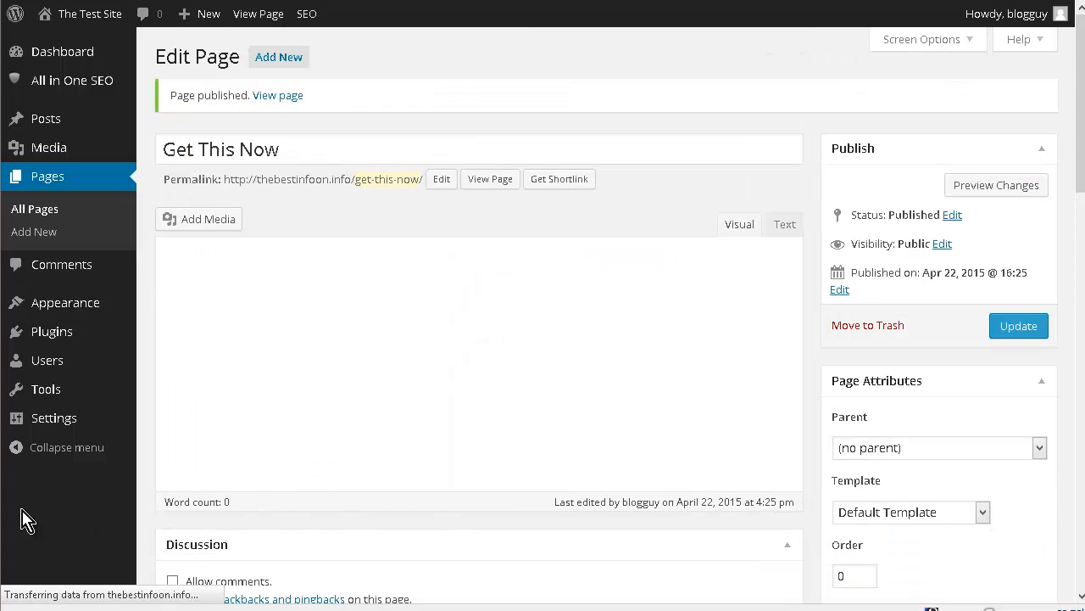
# Set the site's static front page to "Get This Now" in the Reading settings and save the changes.
pyautogui.moveTo(45, 424)
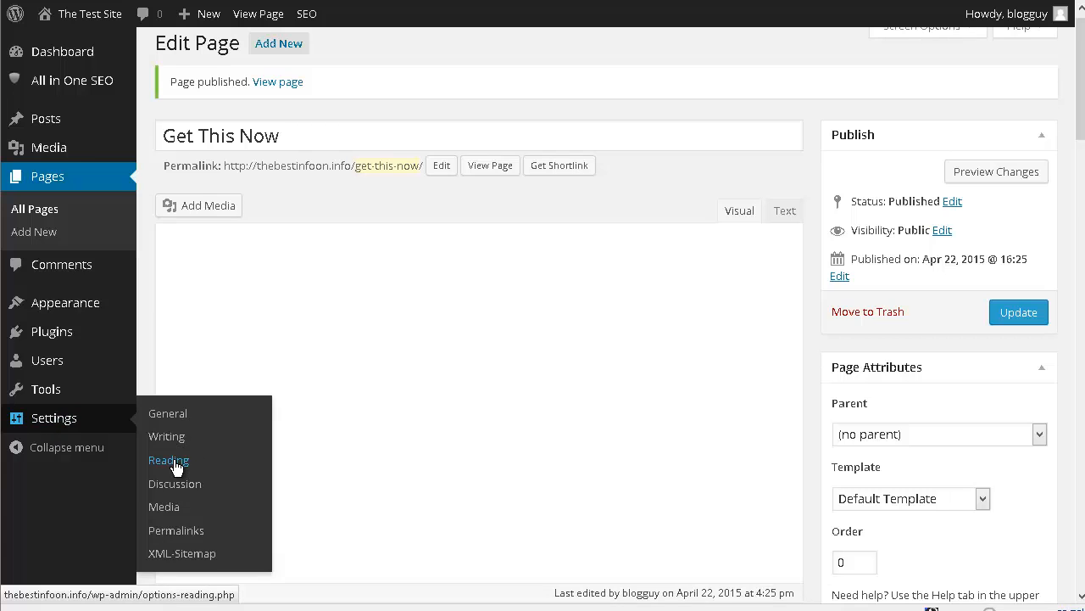
pyautogui.click(174, 462)
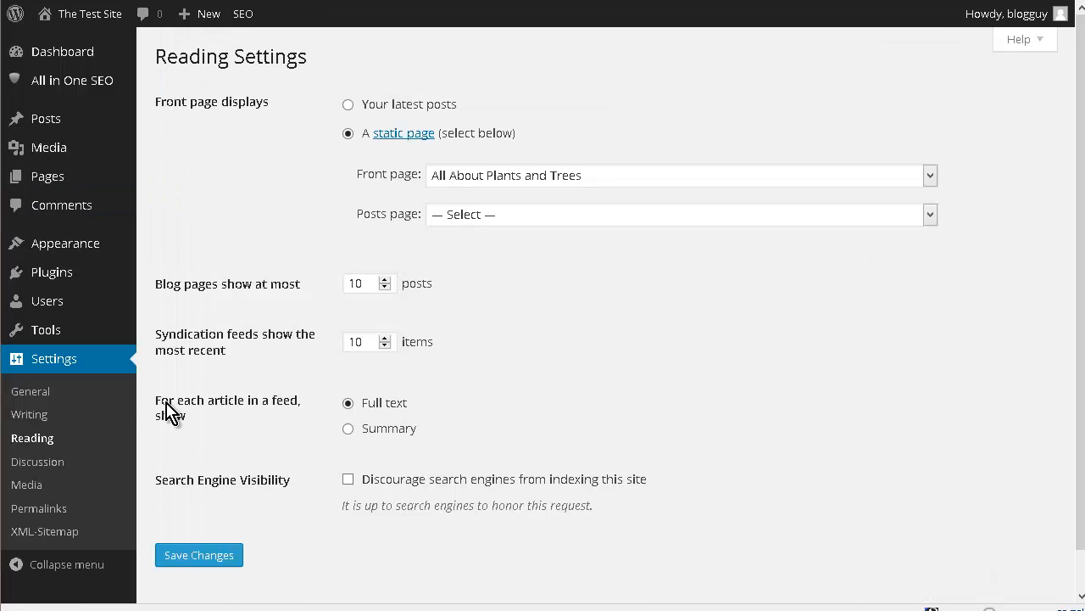
pyautogui.click(490, 175)
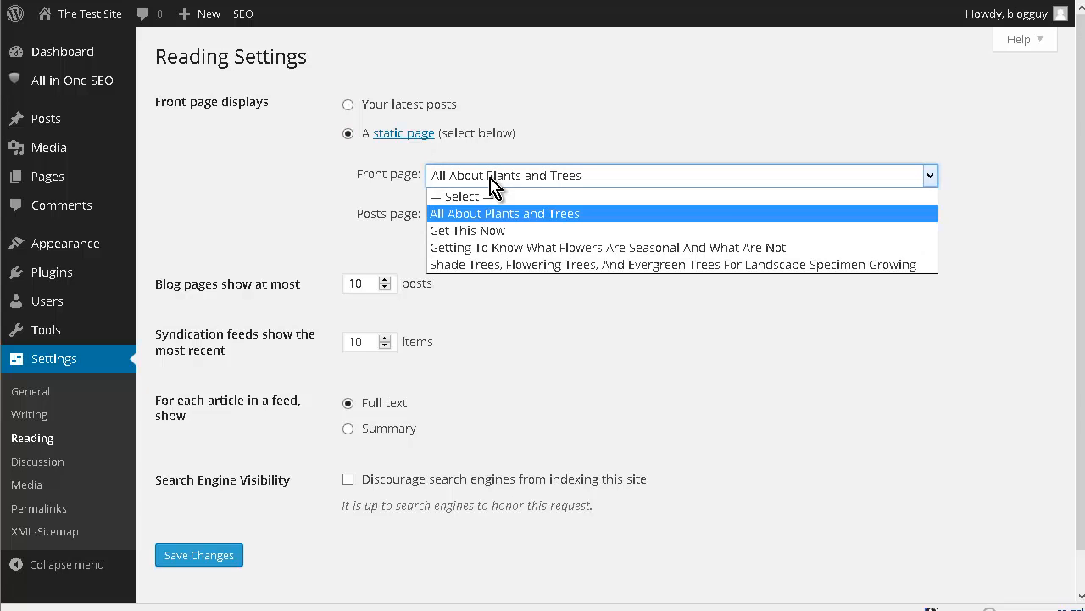
pyautogui.click(496, 230)
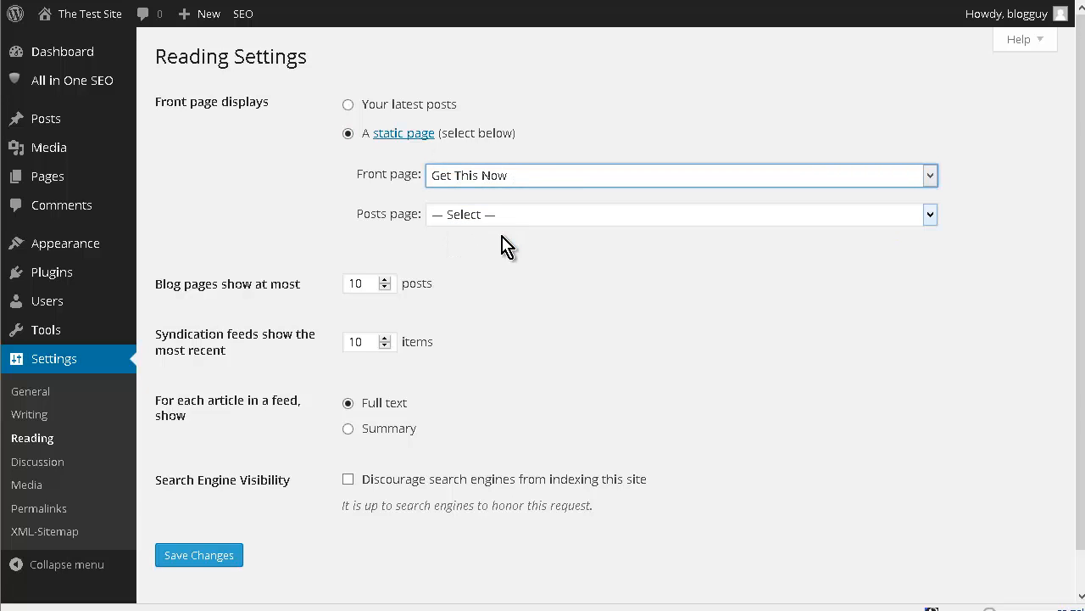
pyautogui.click(188, 553)
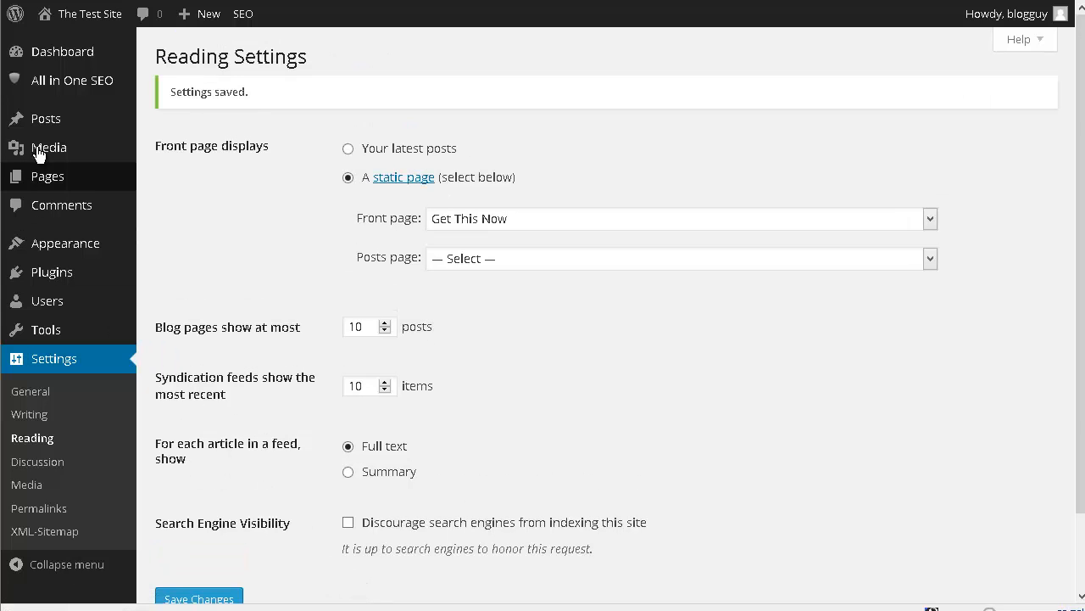
# Visit the live site and review the front page's content and sidebar.
pyautogui.moveTo(103, 20)
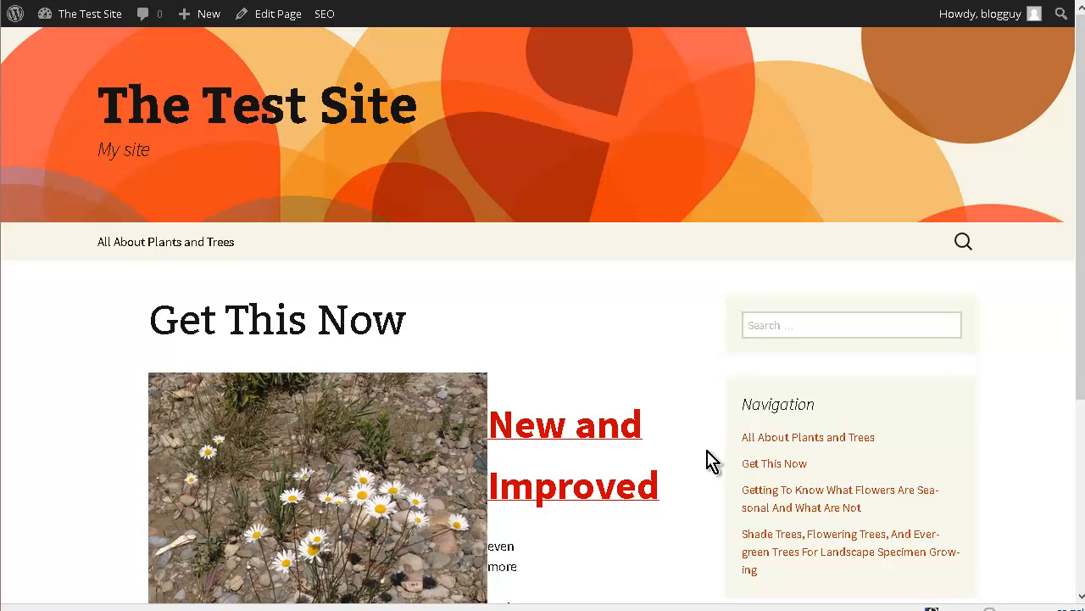
pyautogui.scroll(-3, 566, 424)
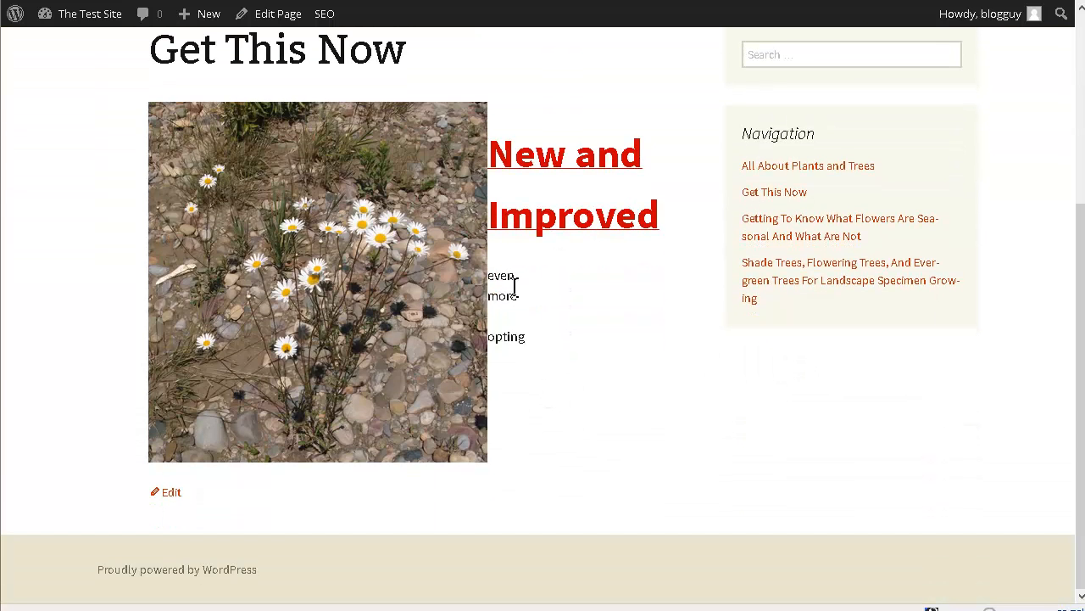
pyautogui.scroll(3, 653, 390)
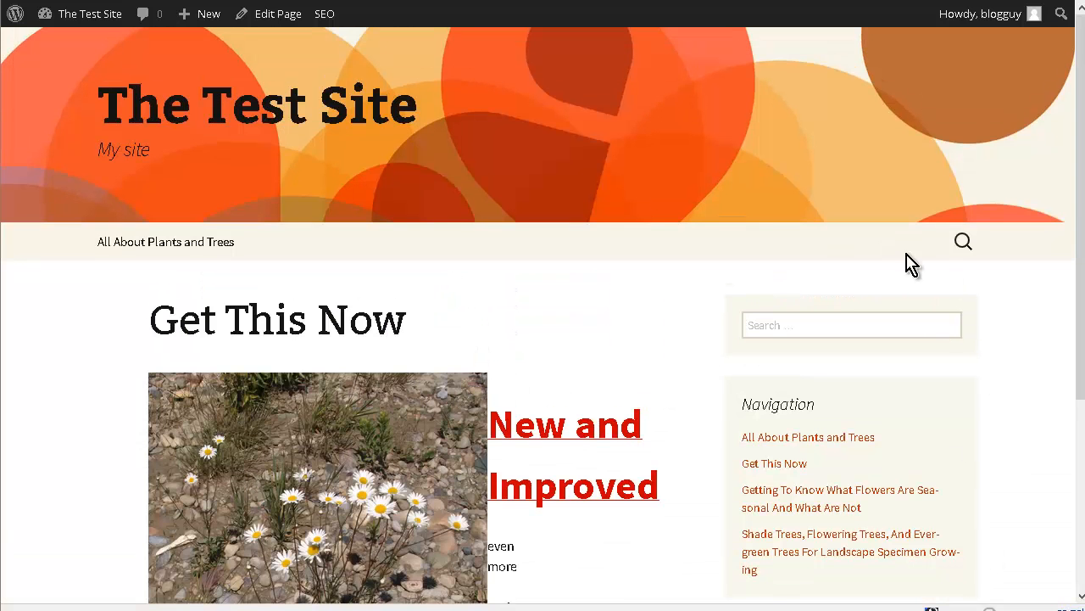
# Remove the Search widget from the Secondary Widget Area and move its Pages: Navigation widget to the Main Widget Area.
pyautogui.moveTo(76, 15)
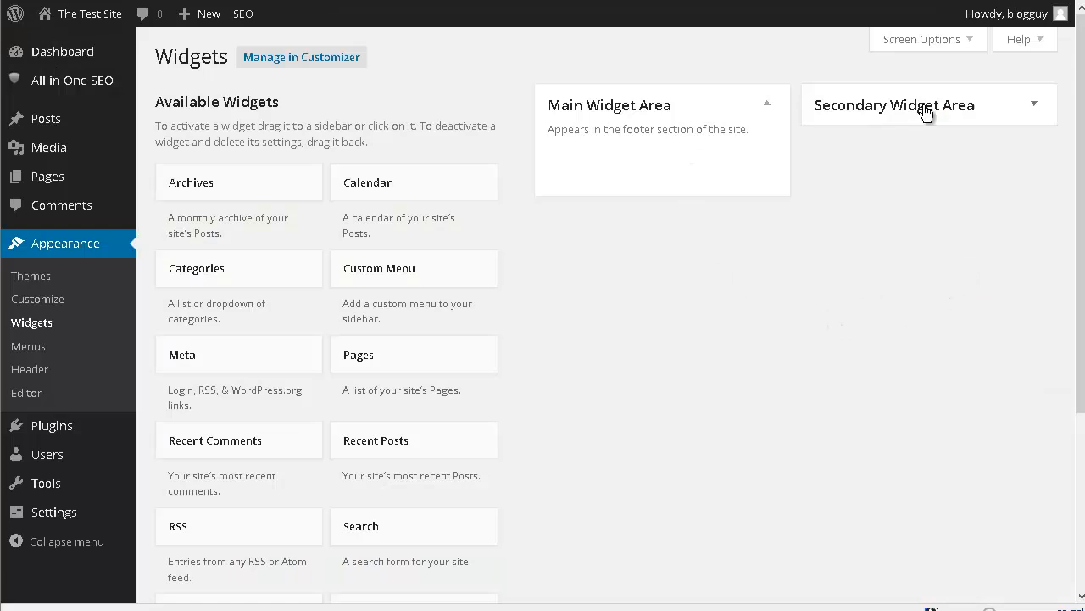
pyautogui.click(1032, 105)
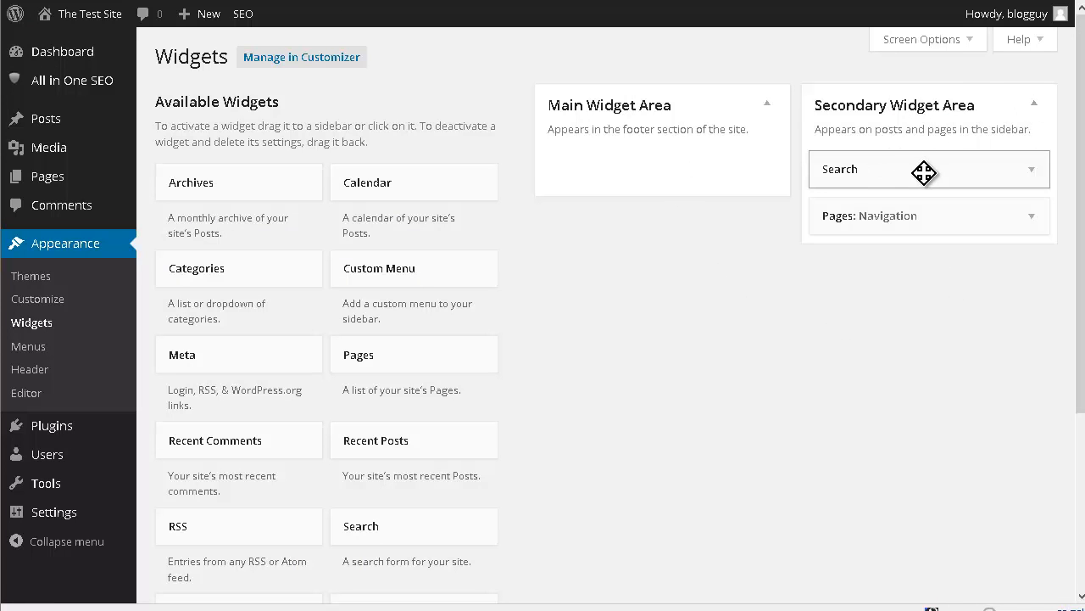
pyautogui.moveTo(895, 173); pyautogui.dragTo(285, 164)
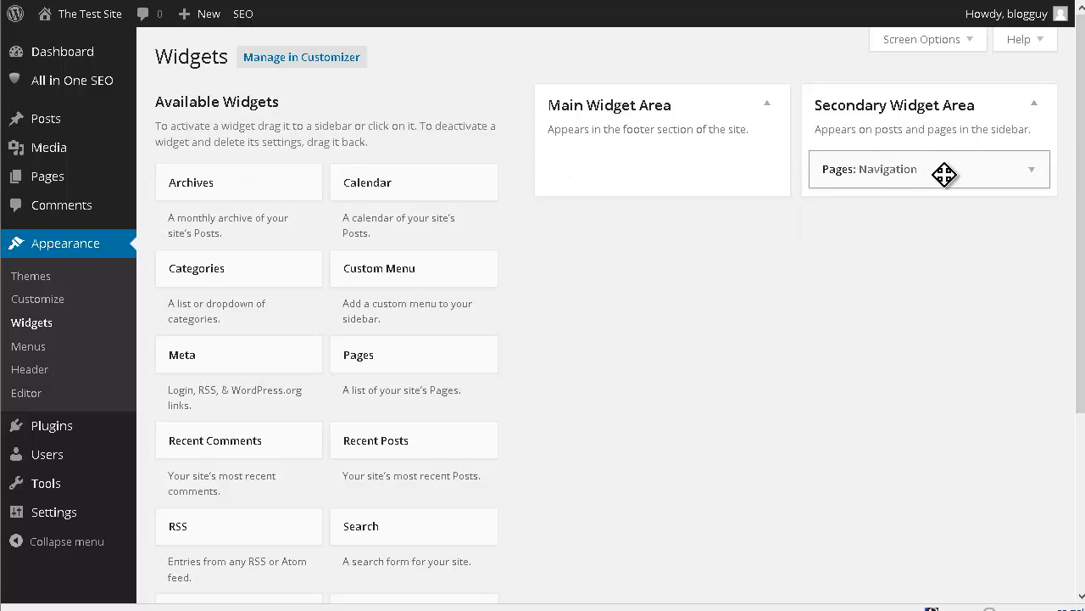
pyautogui.moveTo(694, 174); pyautogui.dragTo(51, 174)
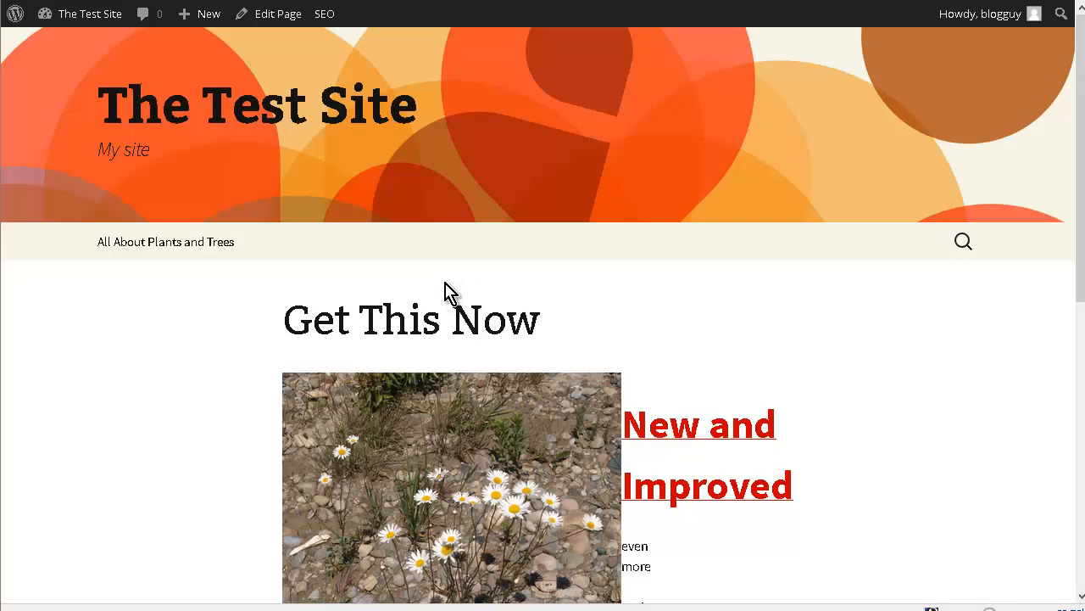
# Examine the live front page without its sidebar, from the page content down to the footer.
pyautogui.scroll(-3, 998, 310)
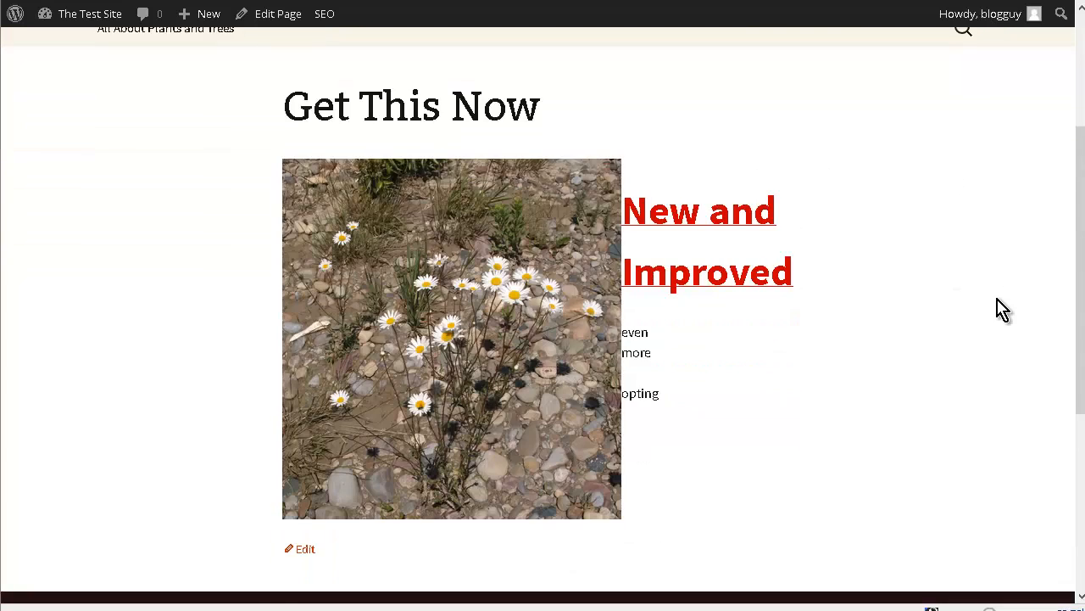
pyautogui.scroll(-3, 998, 310)
pyautogui.scroll(3, 998, 310)
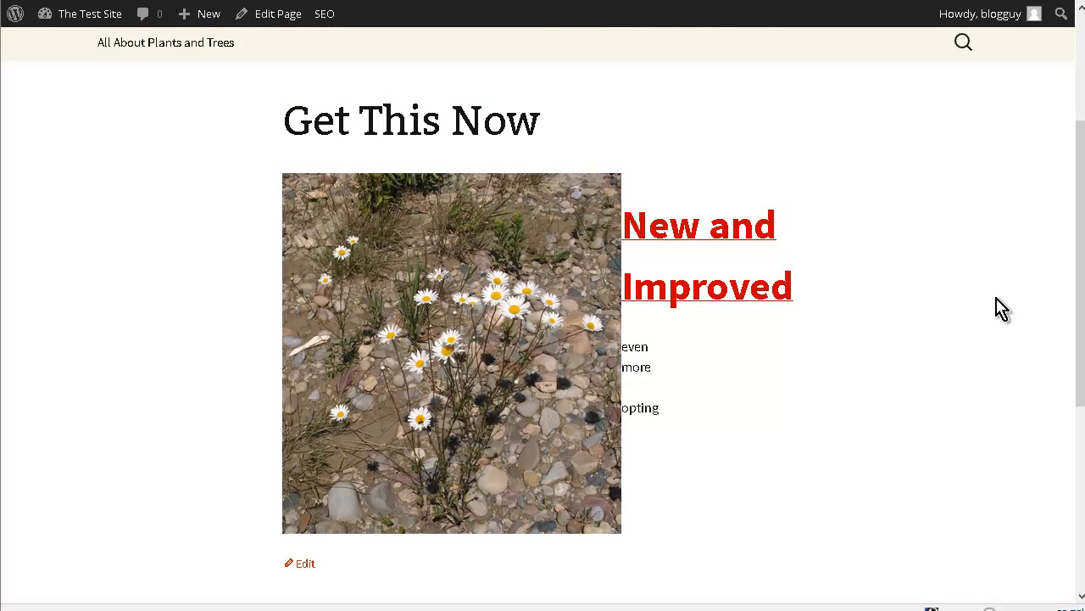
pyautogui.scroll(1, 1001, 308)
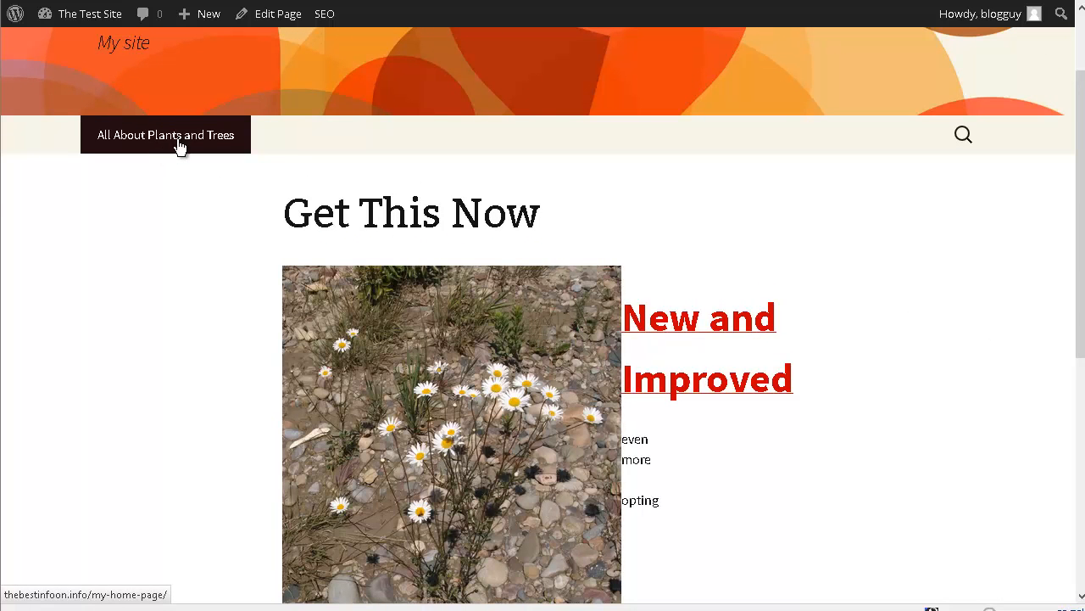
# Remove the "All About Plants and Trees" item from Menu 1 and save the menu.
pyautogui.scroll(1, 203, 161)
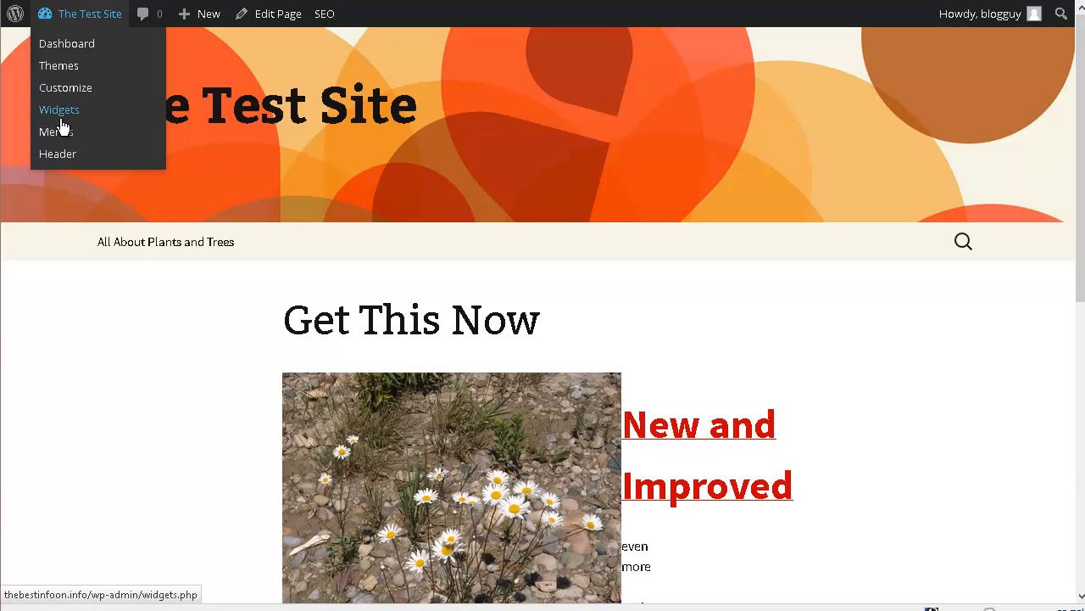
pyautogui.click(60, 137)
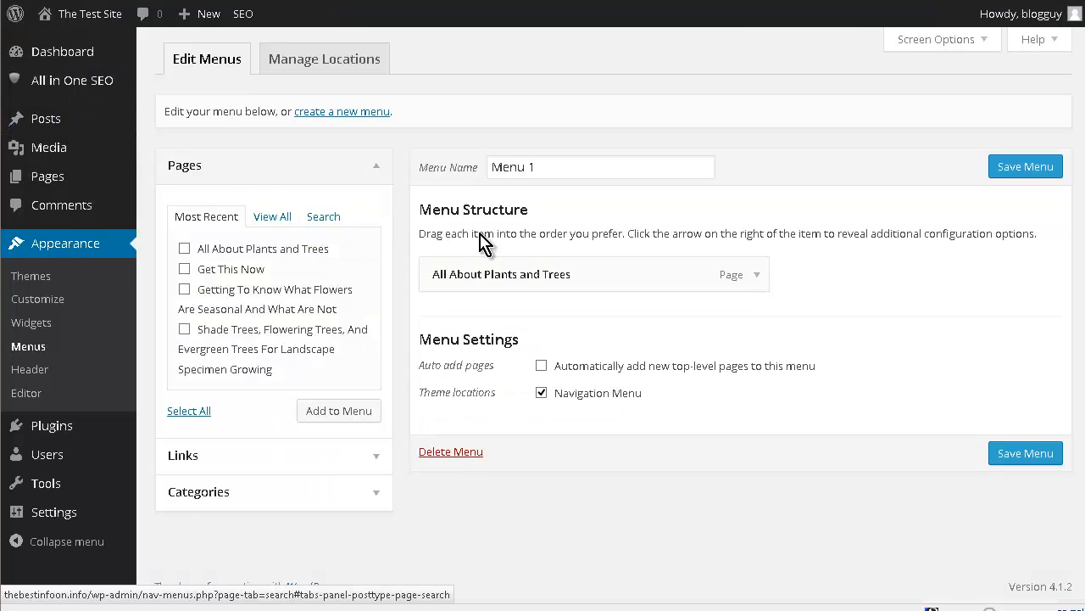
pyautogui.click(757, 277)
pyautogui.click(458, 431)
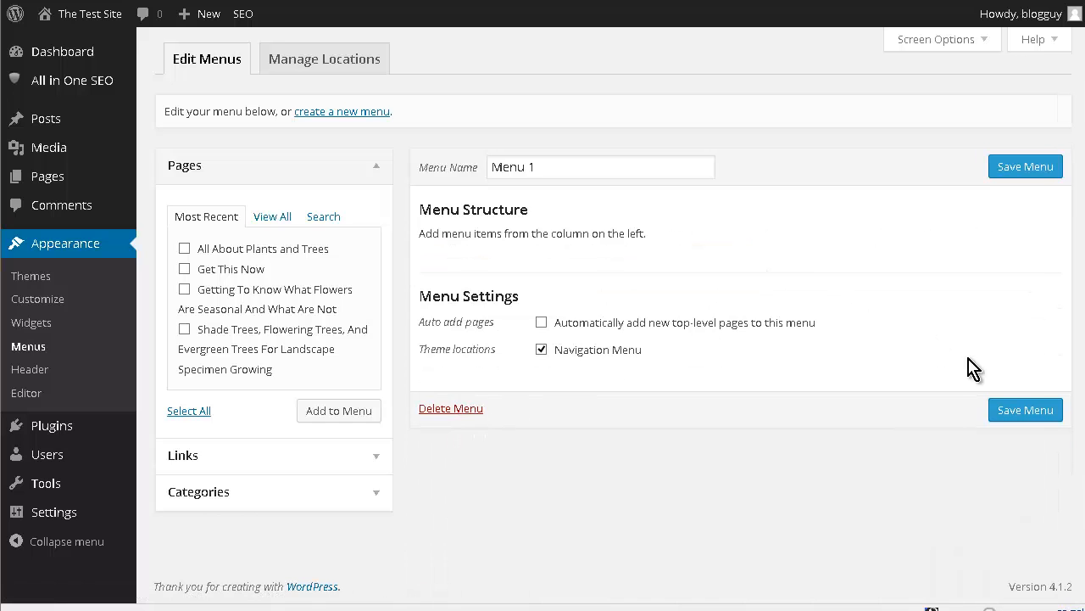
pyautogui.click(1026, 410)
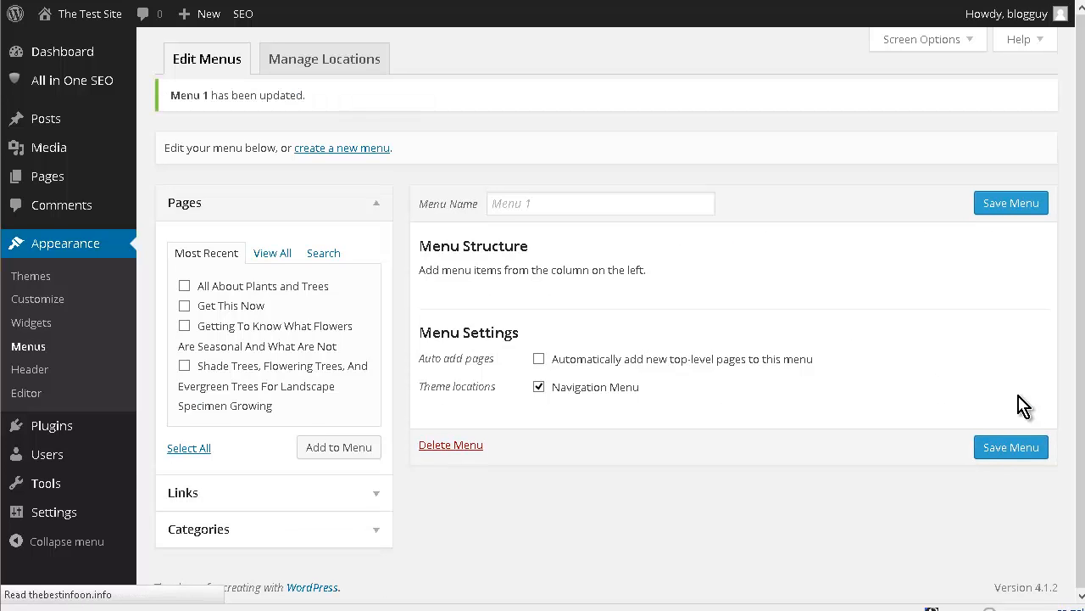
# Visit the site again and check the header navigation bar and the footer for leftover page links.
pyautogui.moveTo(88, 19)
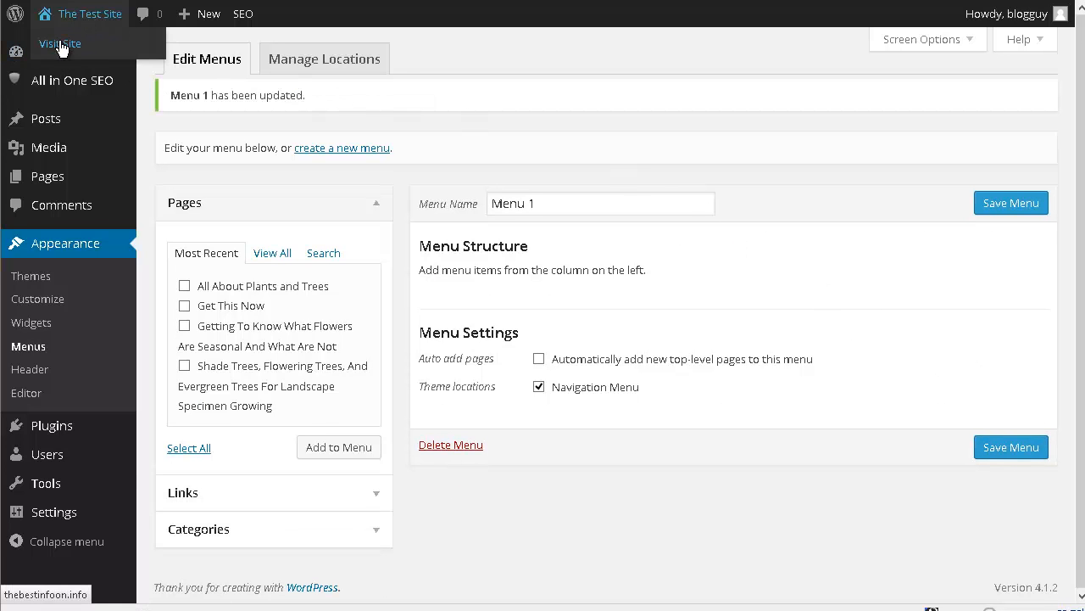
pyautogui.click(61, 45)
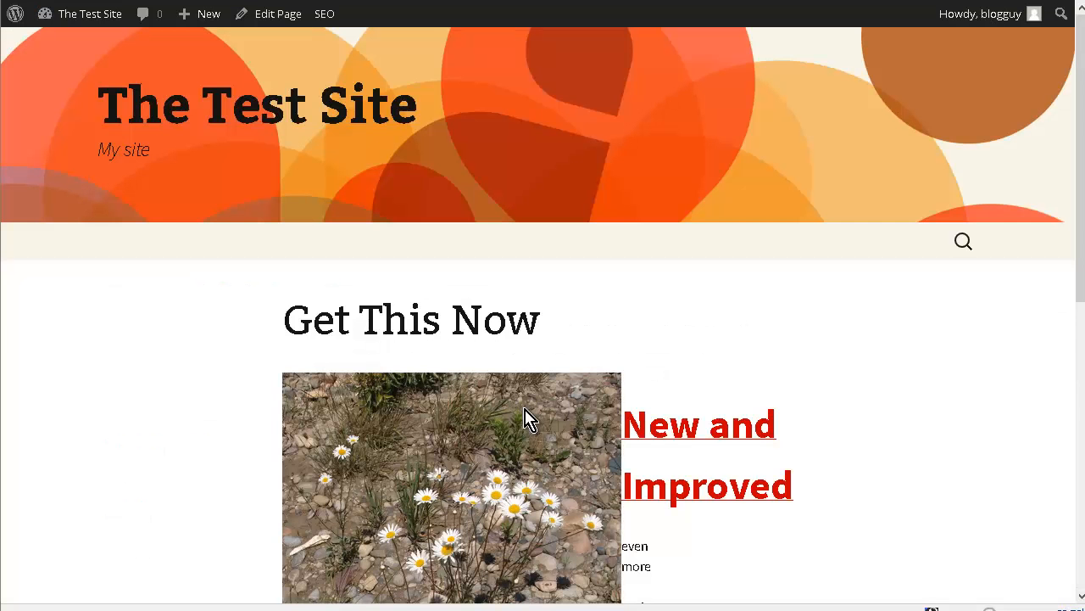
pyautogui.scroll(-4, 671, 322)
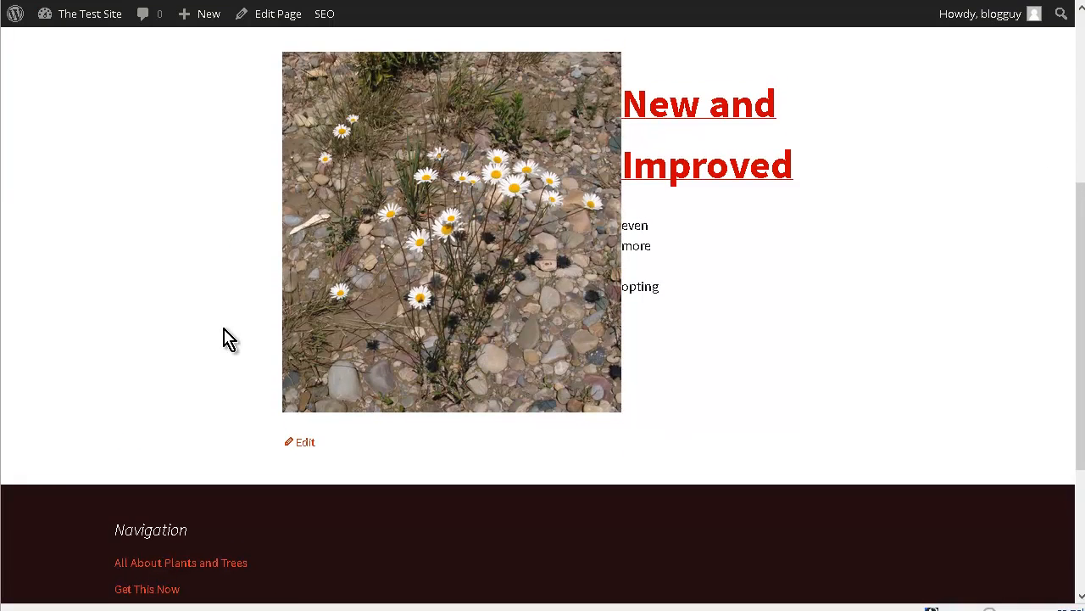
pyautogui.scroll(-3, 223, 336)
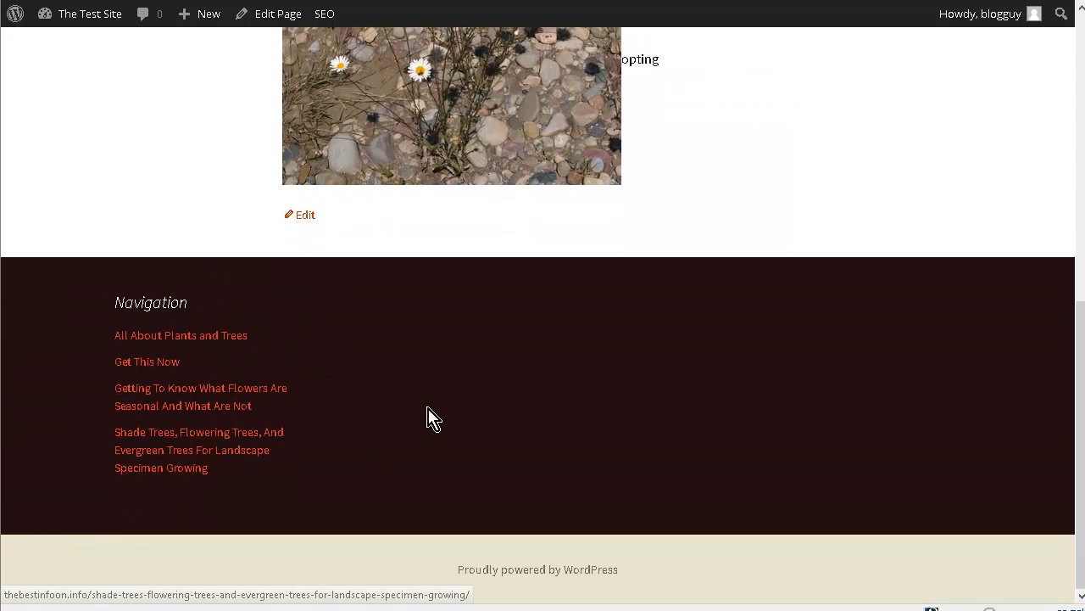
pyautogui.scroll(7, 327, 434)
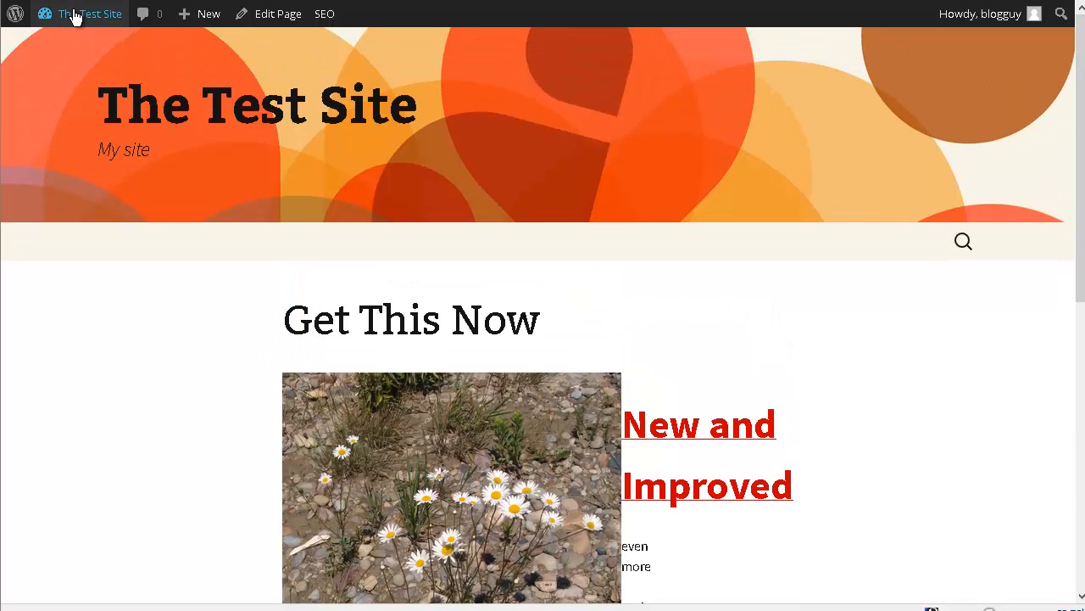
# Remove the Pages: Navigation widget from the Main Widget Area.
pyautogui.moveTo(75, 20)
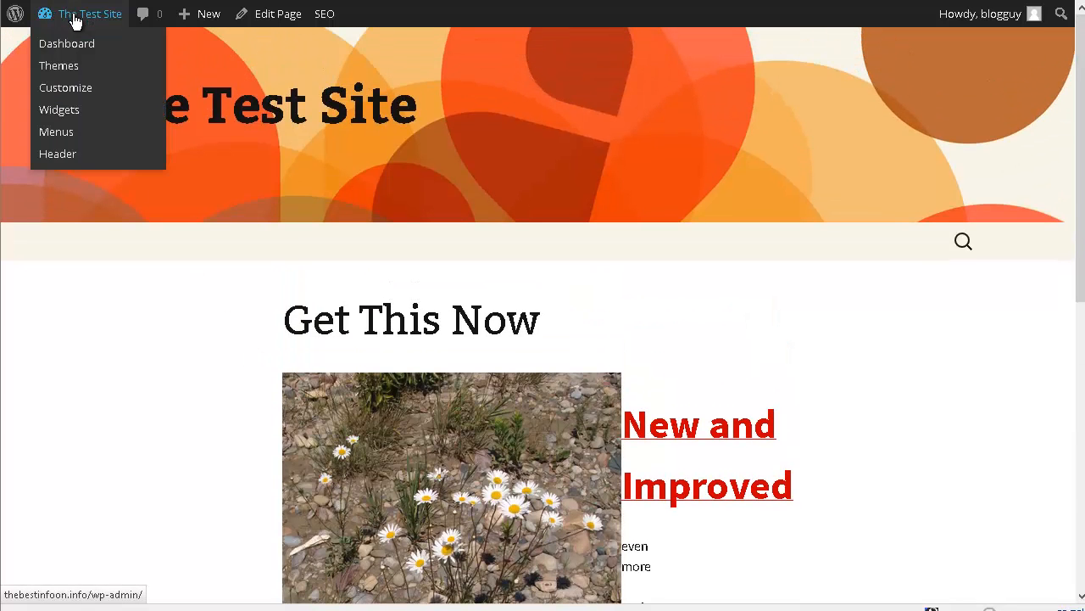
pyautogui.click(57, 110)
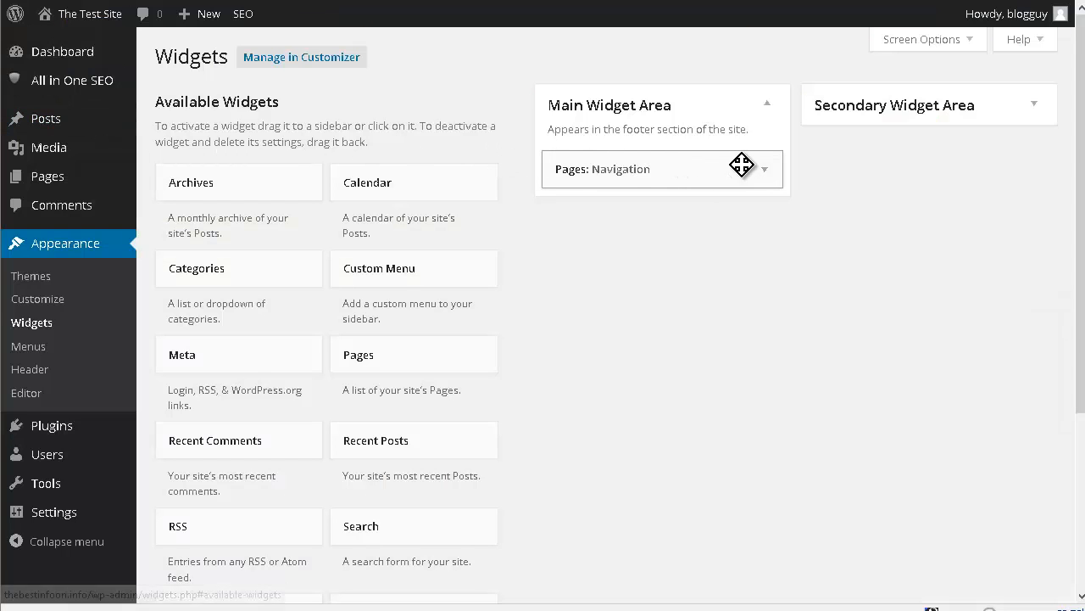
pyautogui.moveTo(656, 167); pyautogui.dragTo(412, 252)
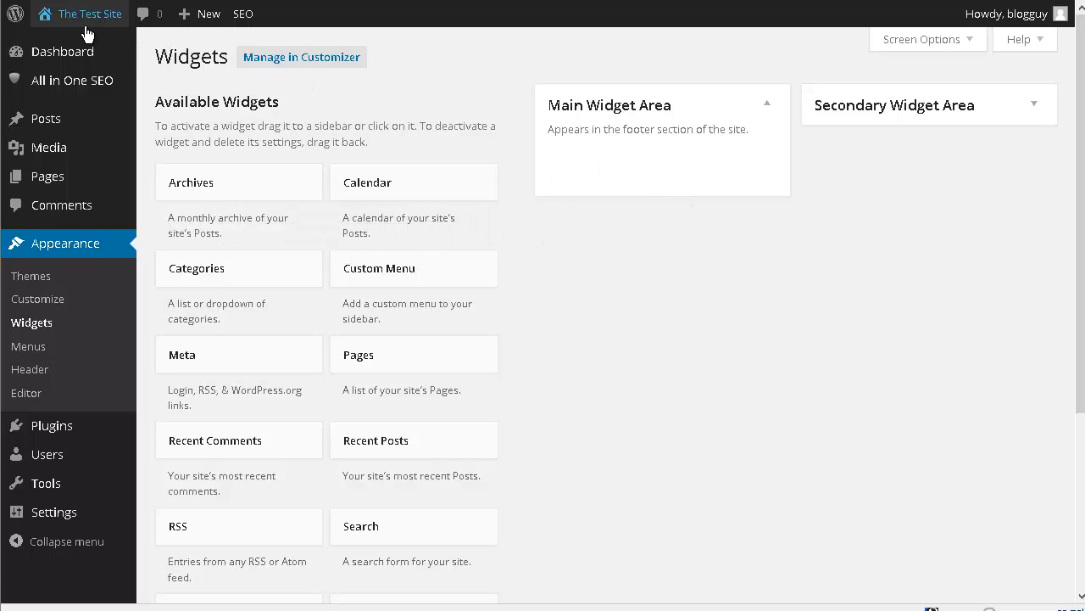
# Visit the site once more and inspect the front page and footer after the widget removal.
pyautogui.moveTo(74, 31)
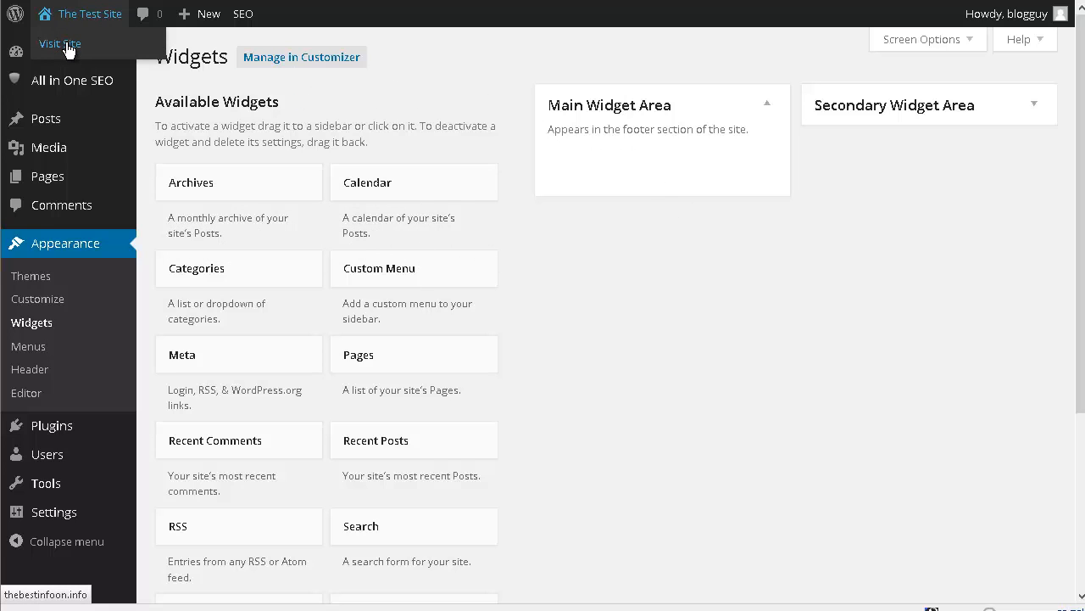
pyautogui.click(68, 47)
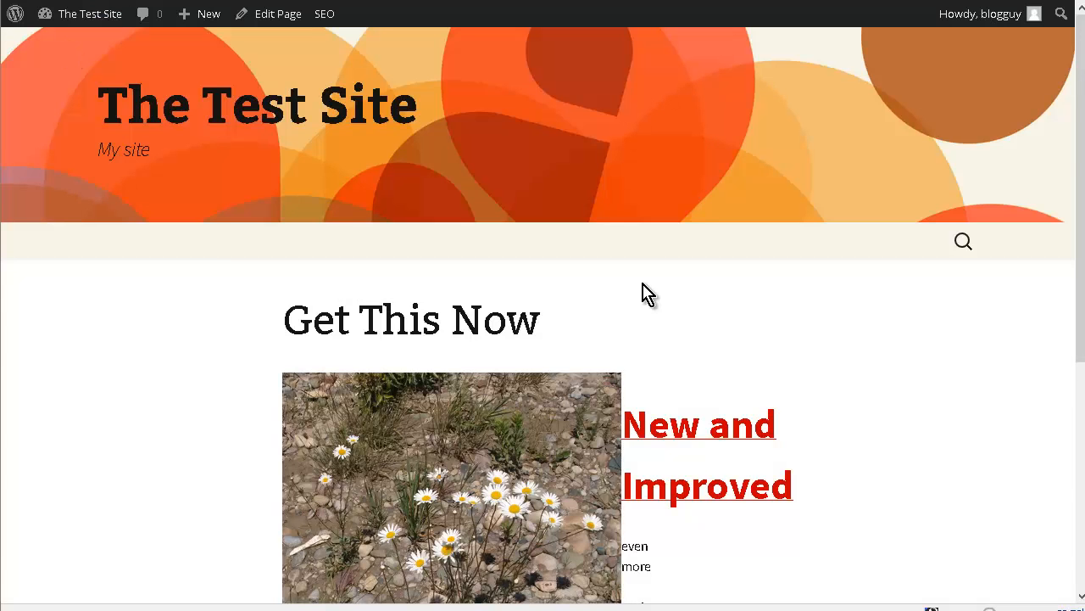
pyautogui.scroll(-5, 644, 295)
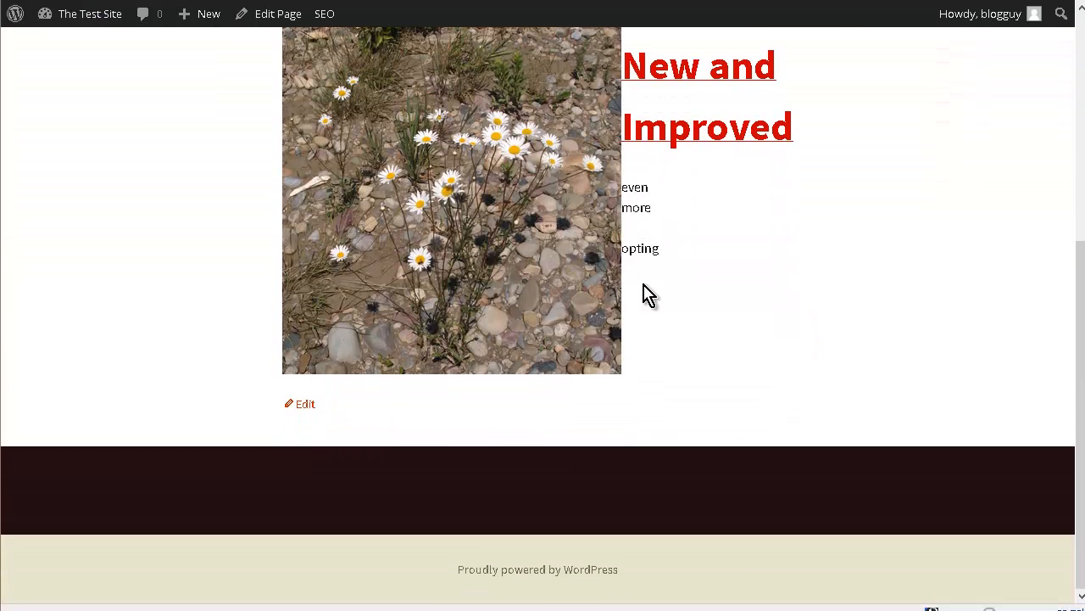
pyautogui.scroll(5, 797, 453)
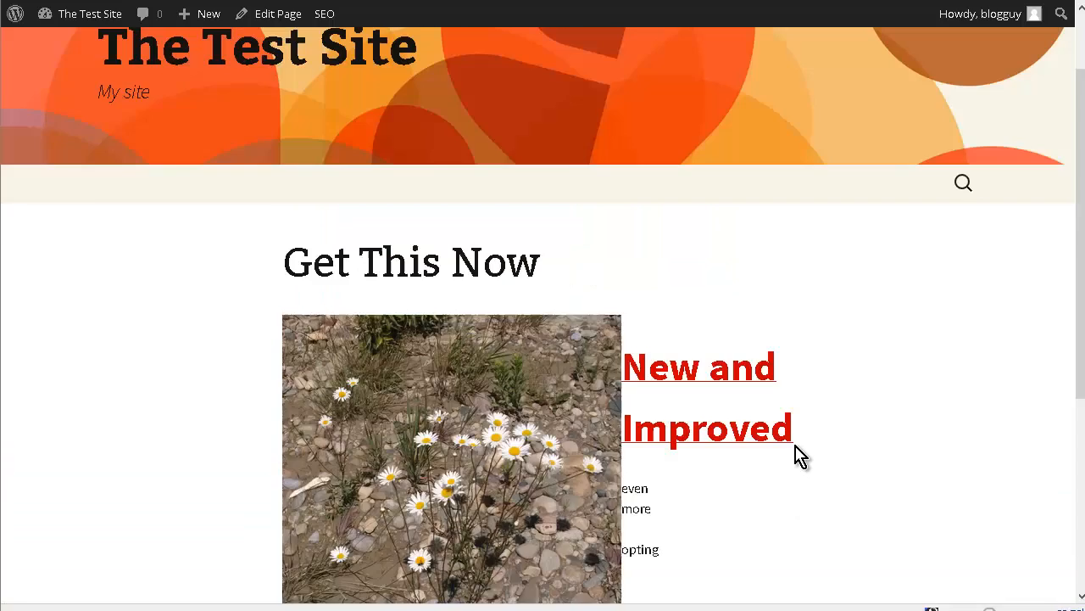